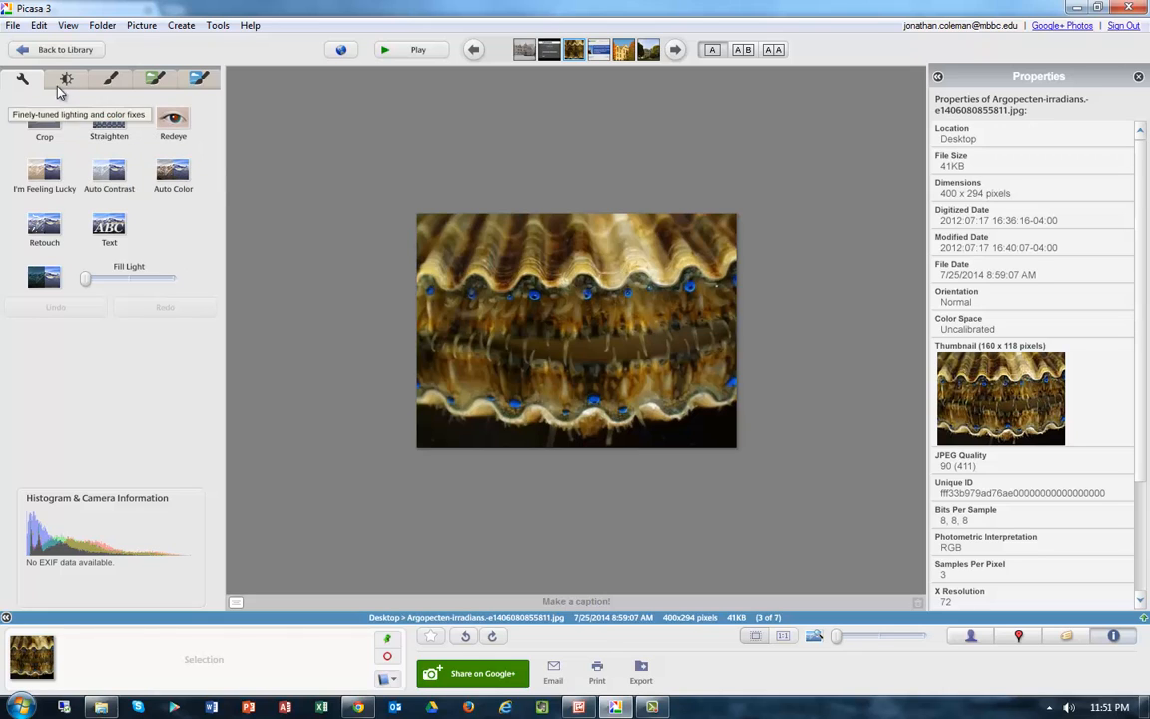
# - Shift the scallop photo's color temperature slightly toward the warm side
pyautogui.click(51, 78)
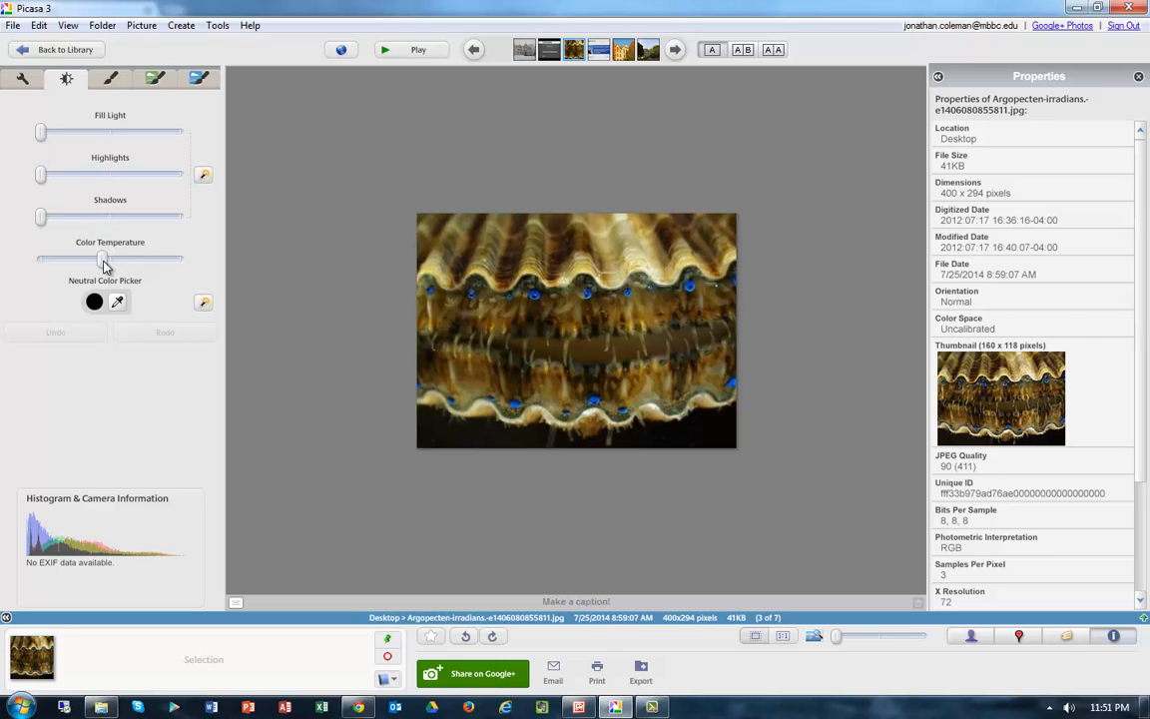
pyautogui.moveTo(105, 260)
pyautogui.mouseDown()
pyautogui.moveTo(52, 261)
pyautogui.moveTo(180, 263)
pyautogui.moveTo(108, 271)
pyautogui.moveTo(109, 262)
pyautogui.mouseUp()
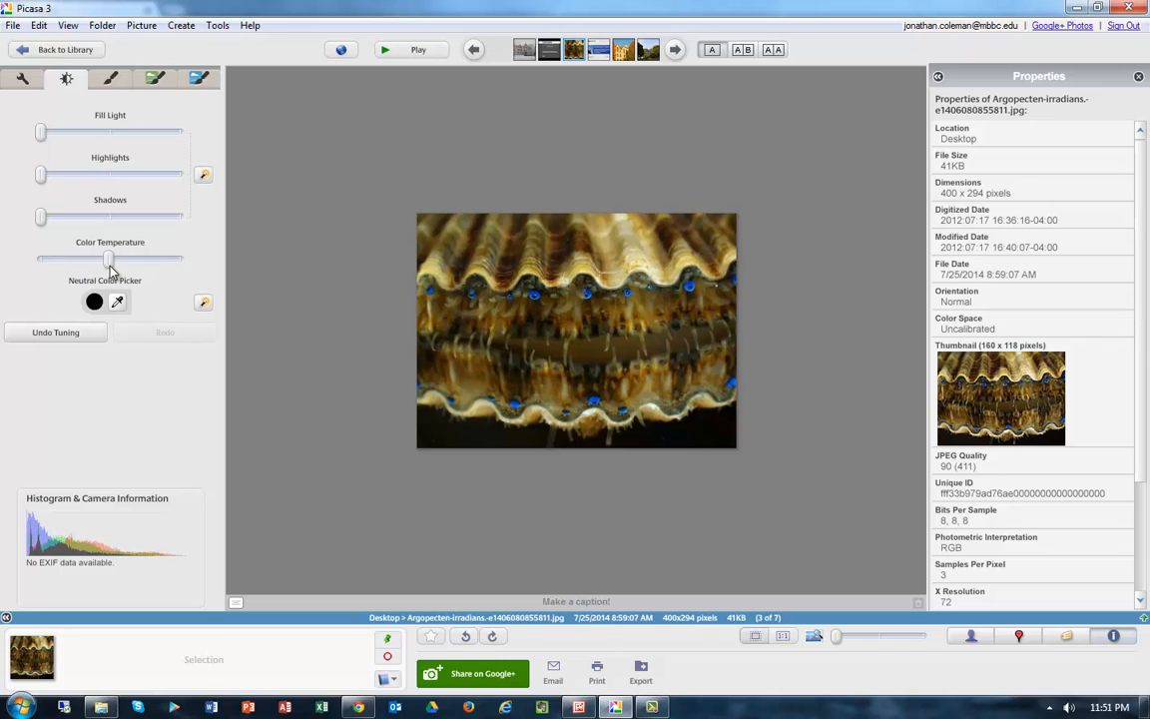
# - Try the Heat Map effect on the scallop photo and discard the change
pyautogui.click(114, 79)
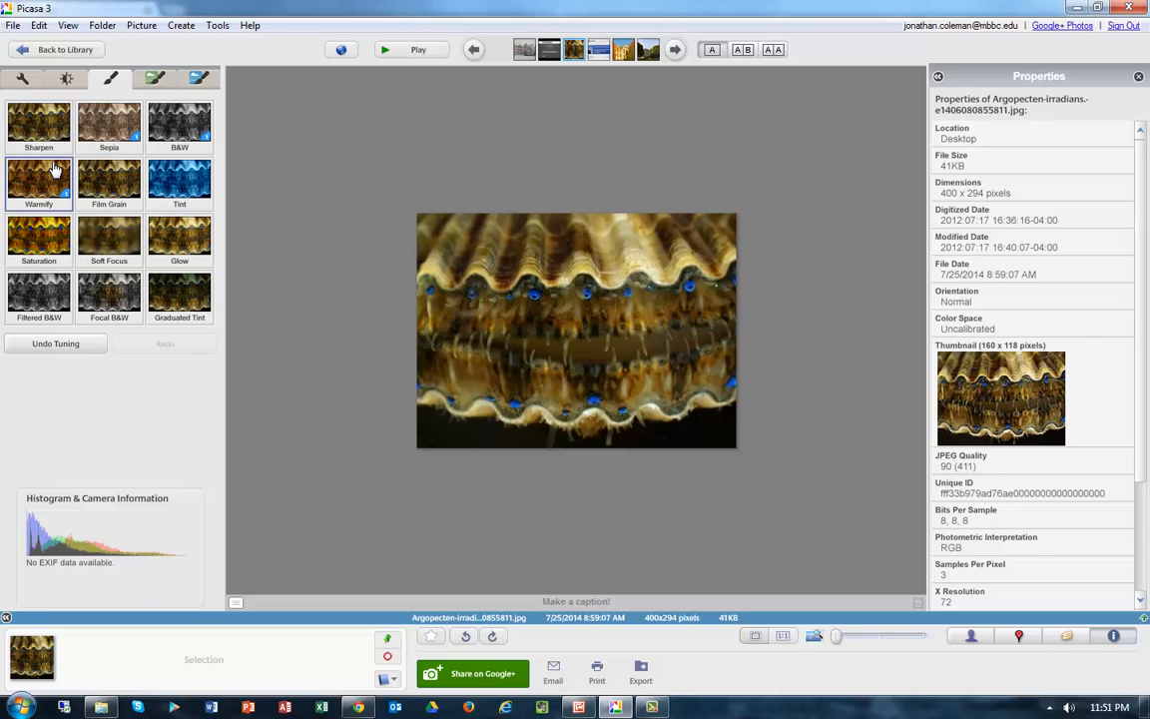
pyautogui.click(155, 78)
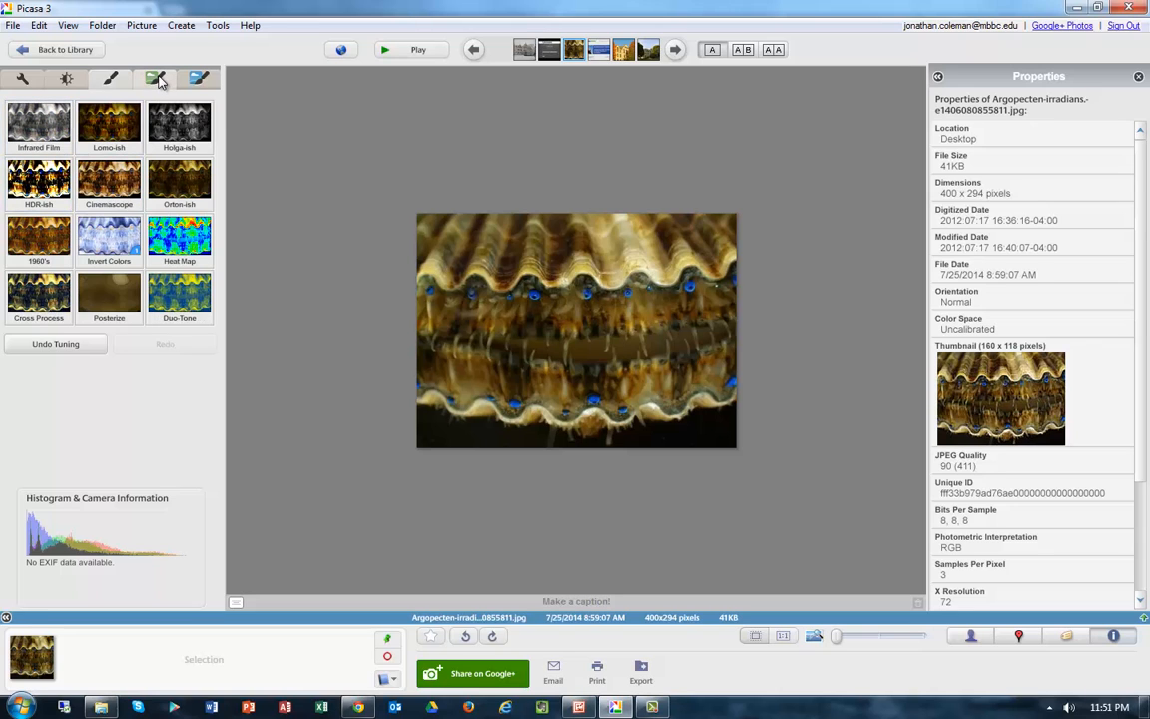
pyautogui.click(182, 236)
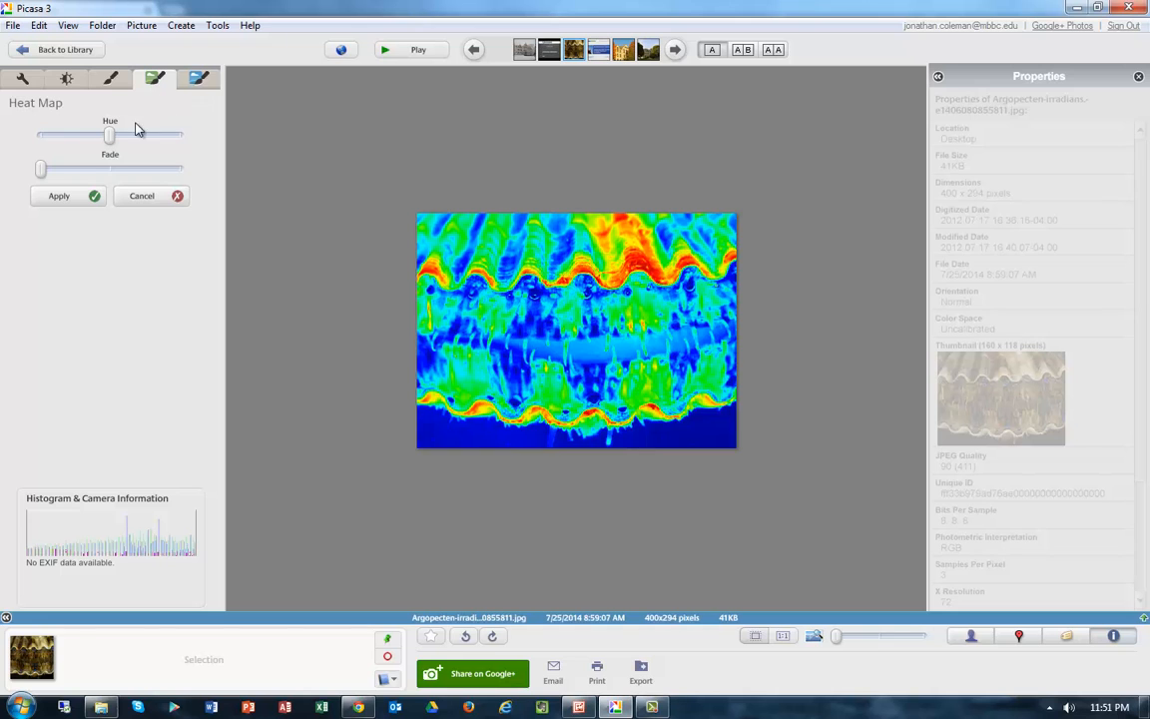
pyautogui.click(198, 80)
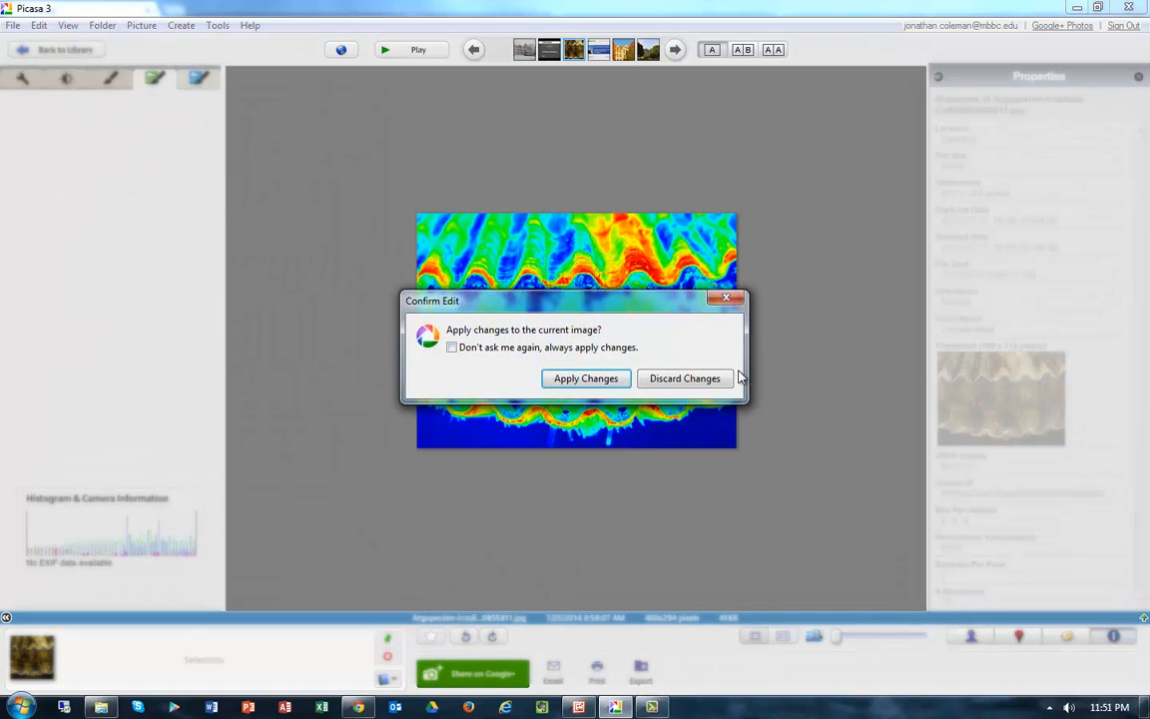
pyautogui.click(699, 378)
# - Try the Pencil Sketch effect on the scallop photo and discard the change
pyautogui.click(191, 180)
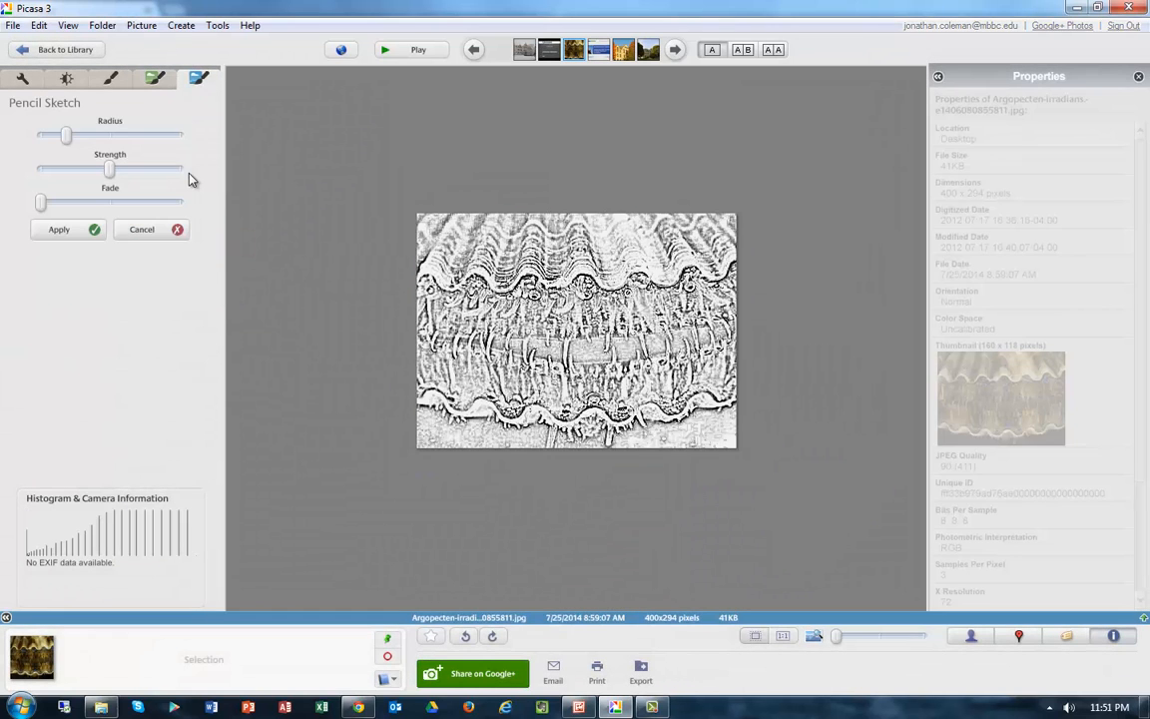
pyautogui.click(152, 79)
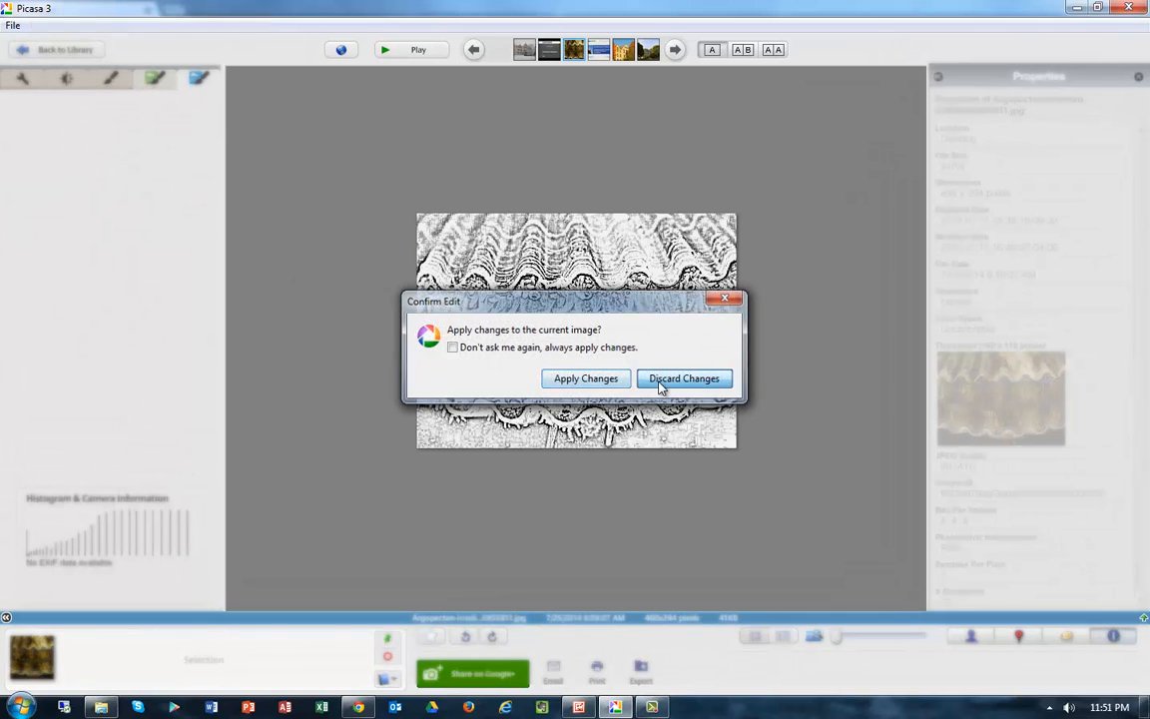
pyautogui.click(664, 378)
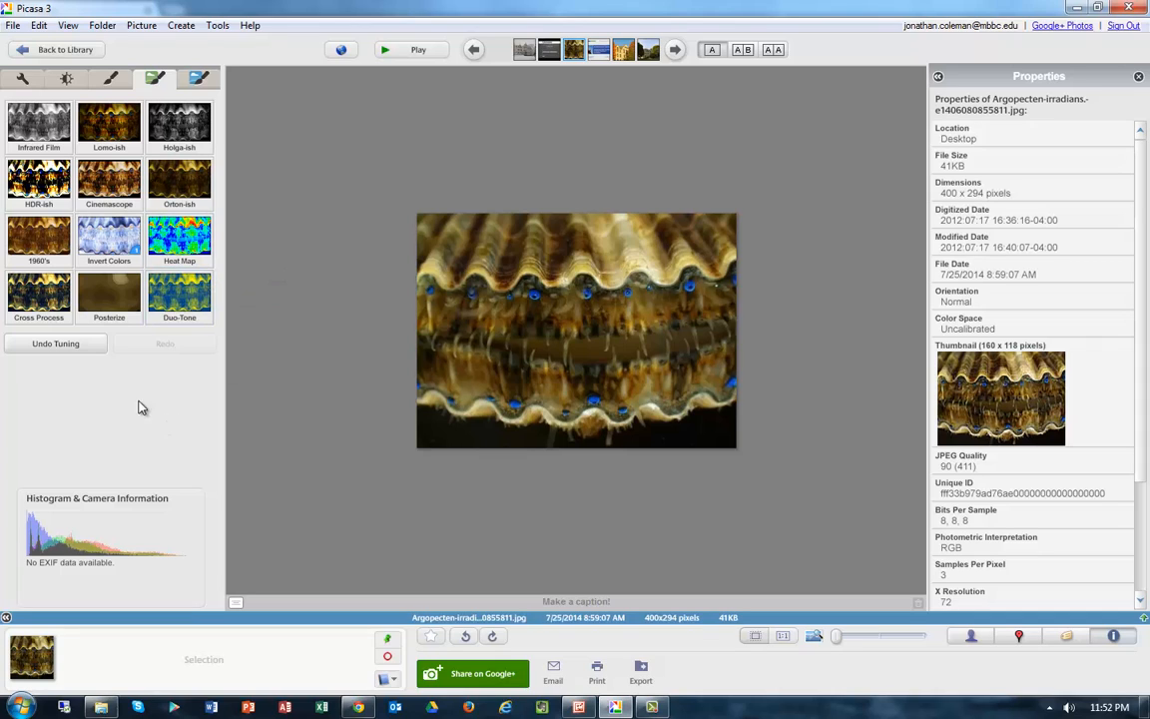
pyautogui.click(110, 82)
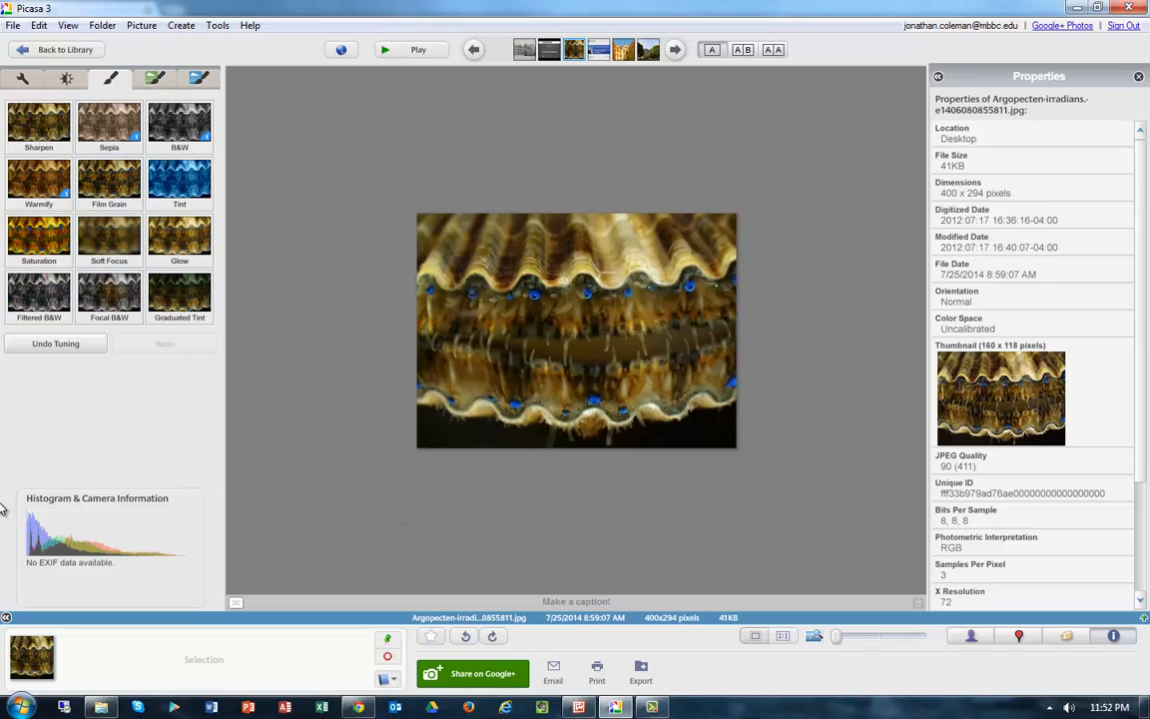
pyautogui.click(149, 27)
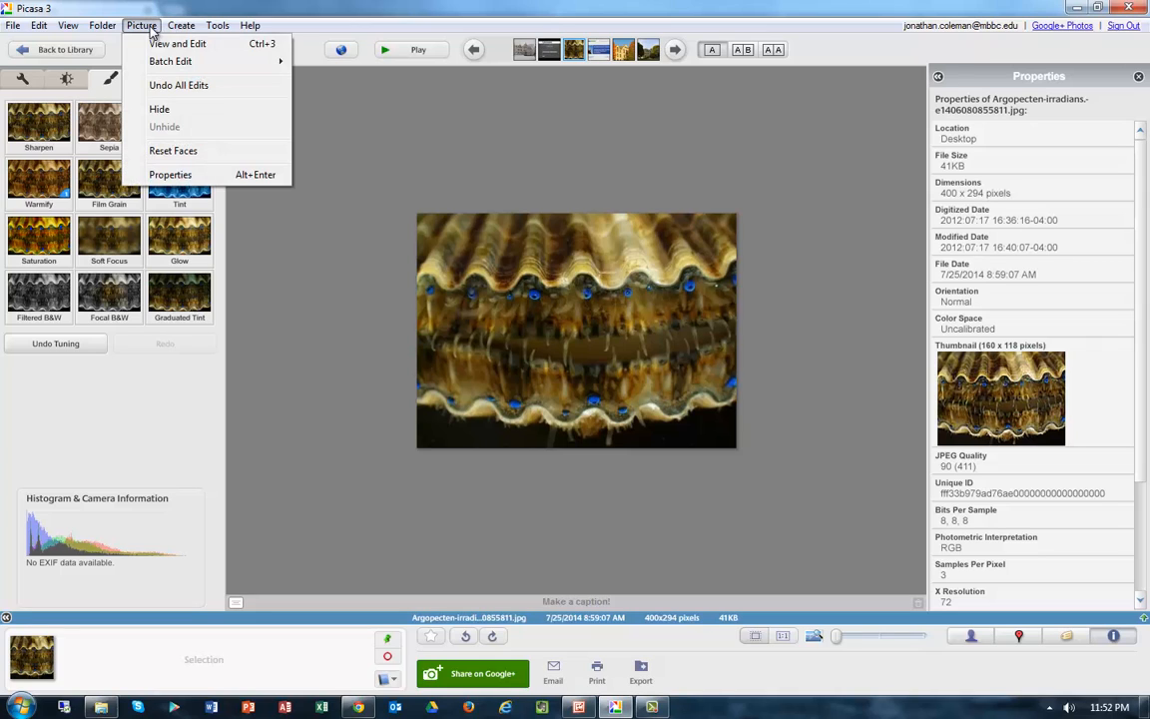
pyautogui.click(169, 387)
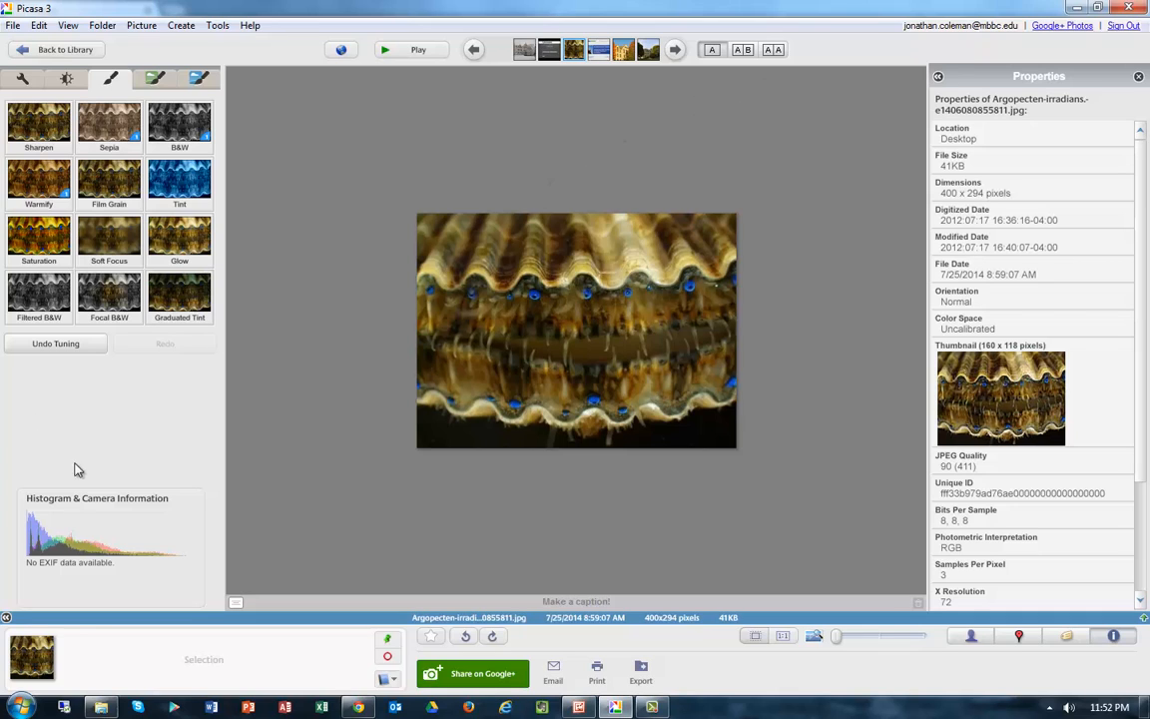
pyautogui.click(24, 80)
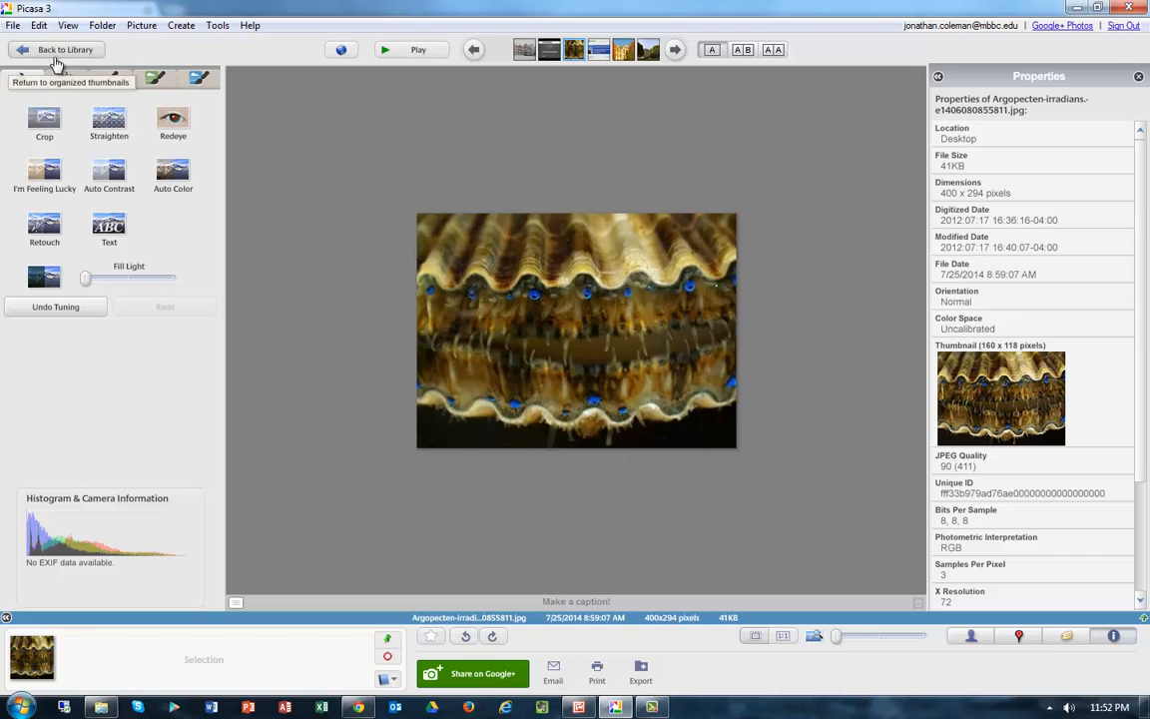
# - Return to the library, select the four campus building photos in the Desktop folder, and place the snowy one directly before the autumn one
pyautogui.click(28, 51)
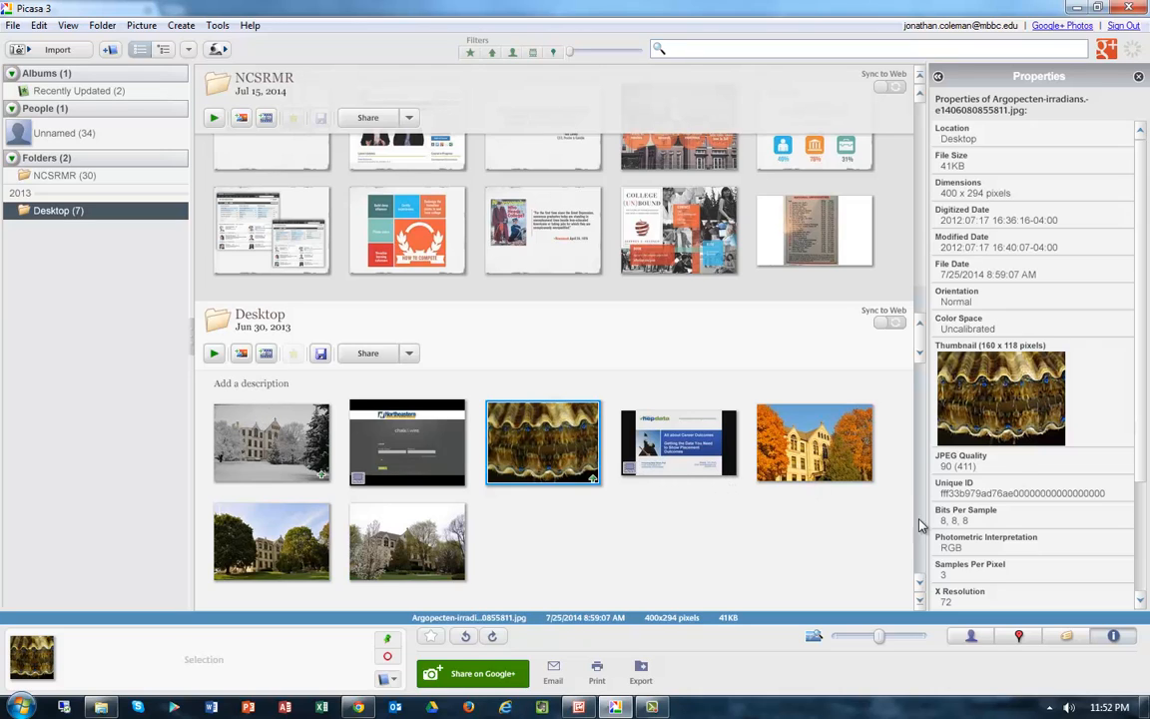
pyautogui.click(817, 535)
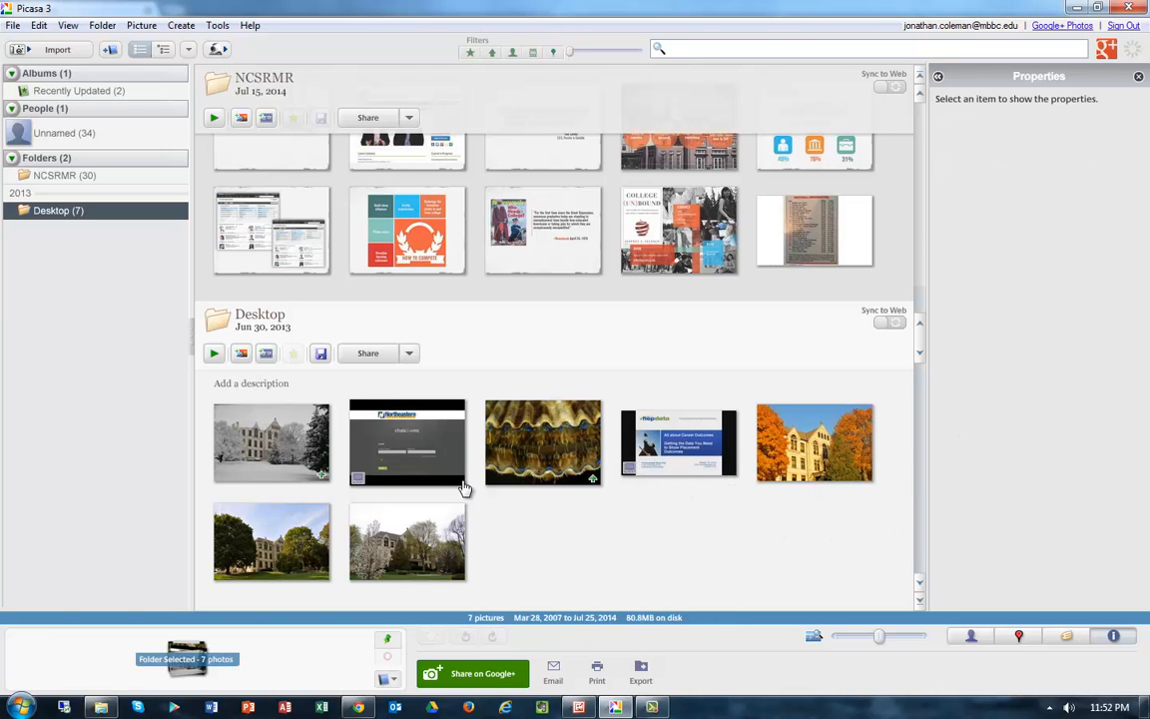
pyautogui.click(438, 571)
pyautogui.keyDown('ctrl'); pyautogui.click(318, 559); pyautogui.keyUp('ctrl')
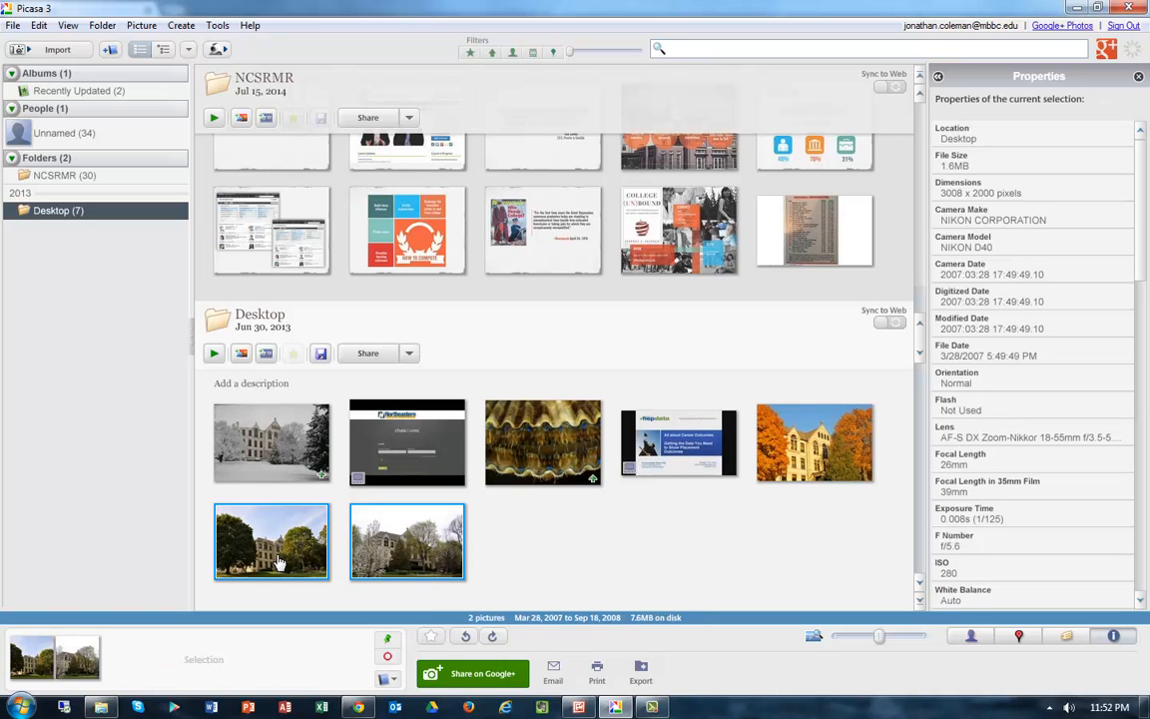
pyautogui.keyDown('ctrl'); pyautogui.click(255, 459); pyautogui.keyUp('ctrl')
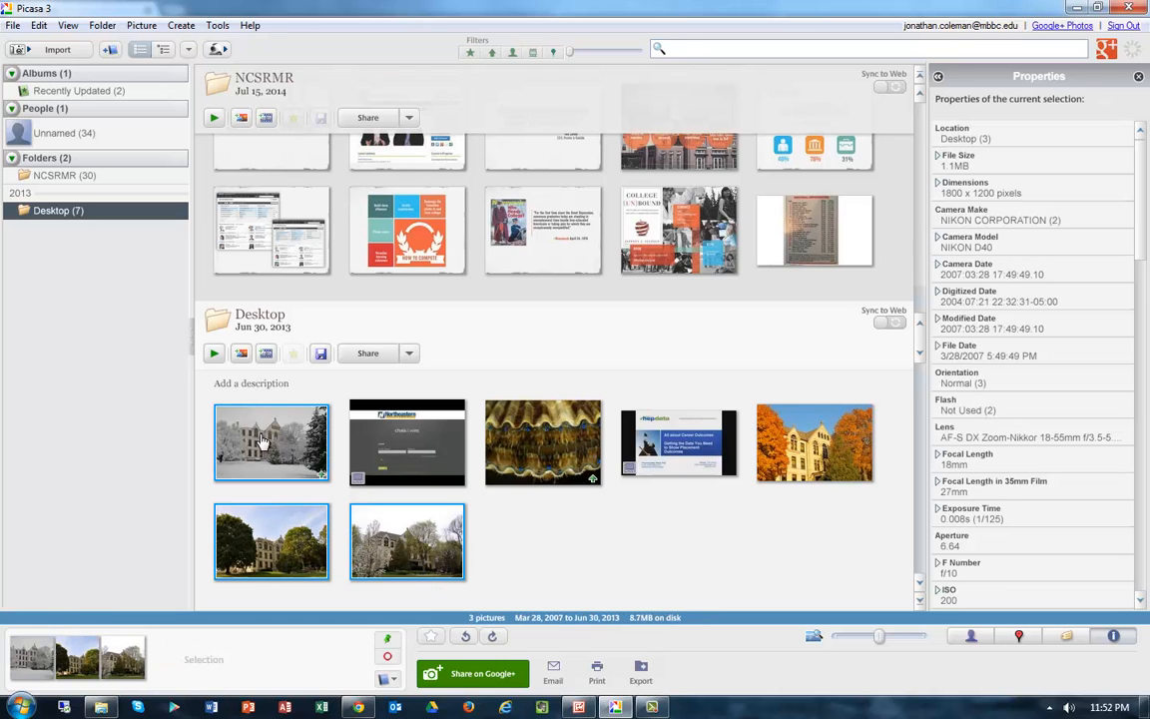
pyautogui.keyDown('ctrl'); pyautogui.click(771, 430); pyautogui.keyUp('ctrl')
pyautogui.moveTo(12, 669); pyautogui.dragTo(698, 463)
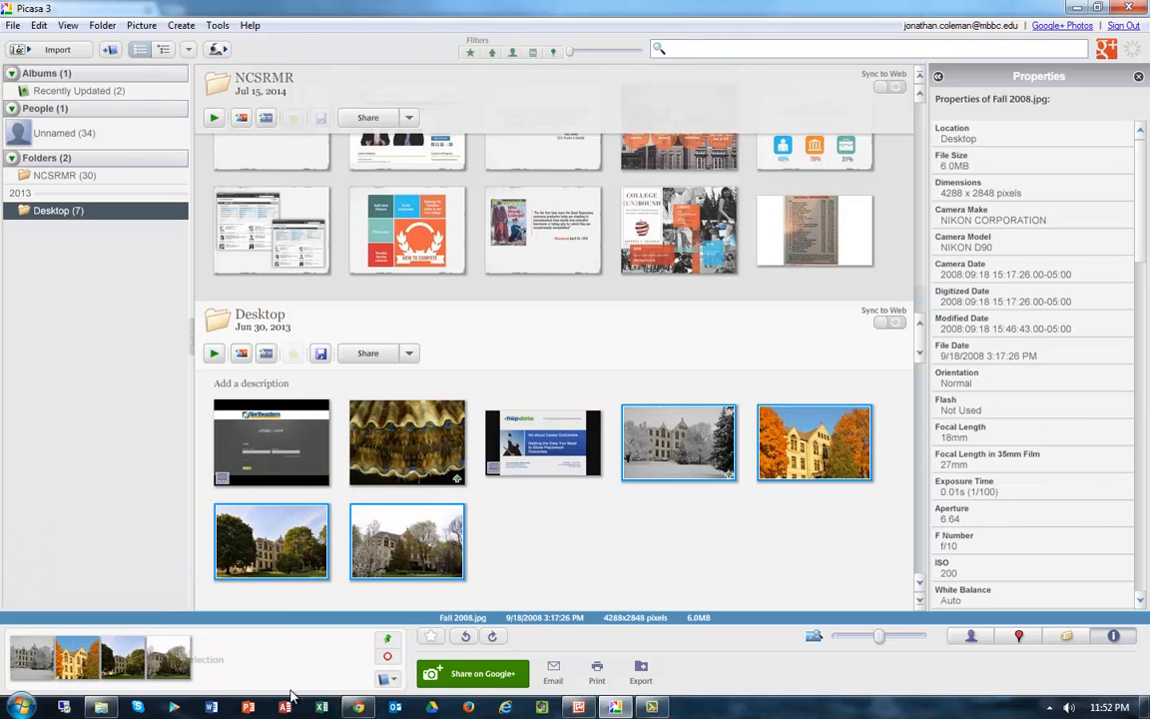
# - Start a new album from the four selected photos and name it Old Main Seasons
pyautogui.click(396, 683)
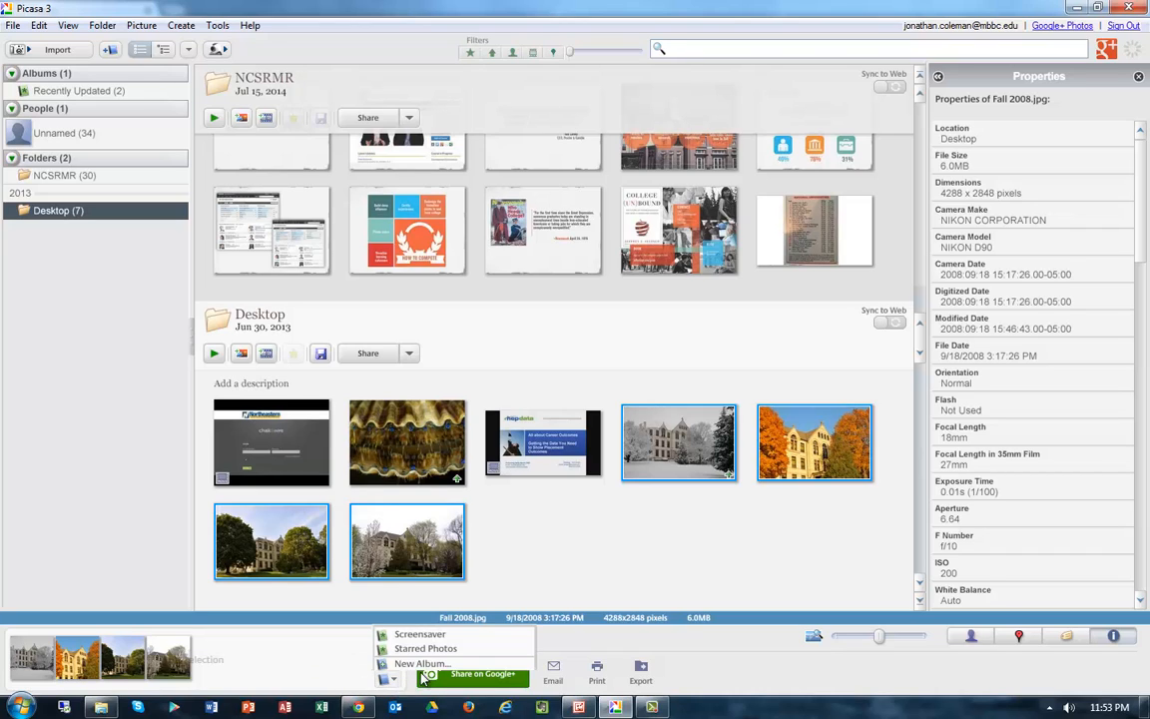
pyautogui.click(324, 667)
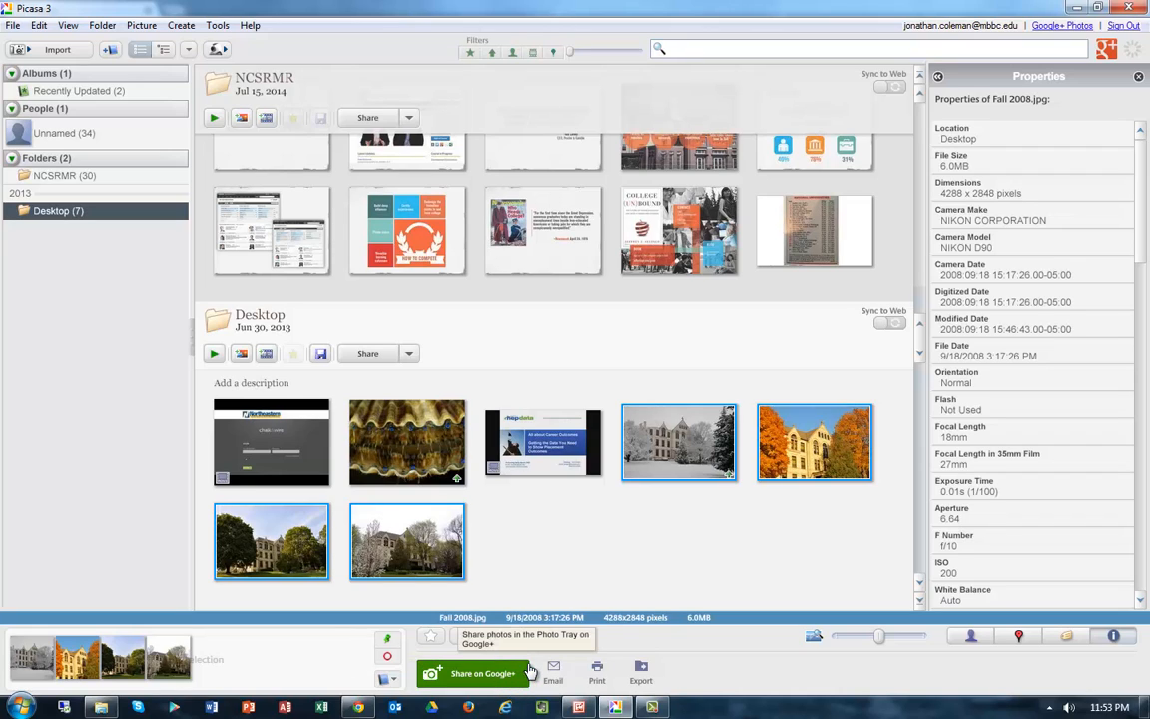
pyautogui.click(397, 681)
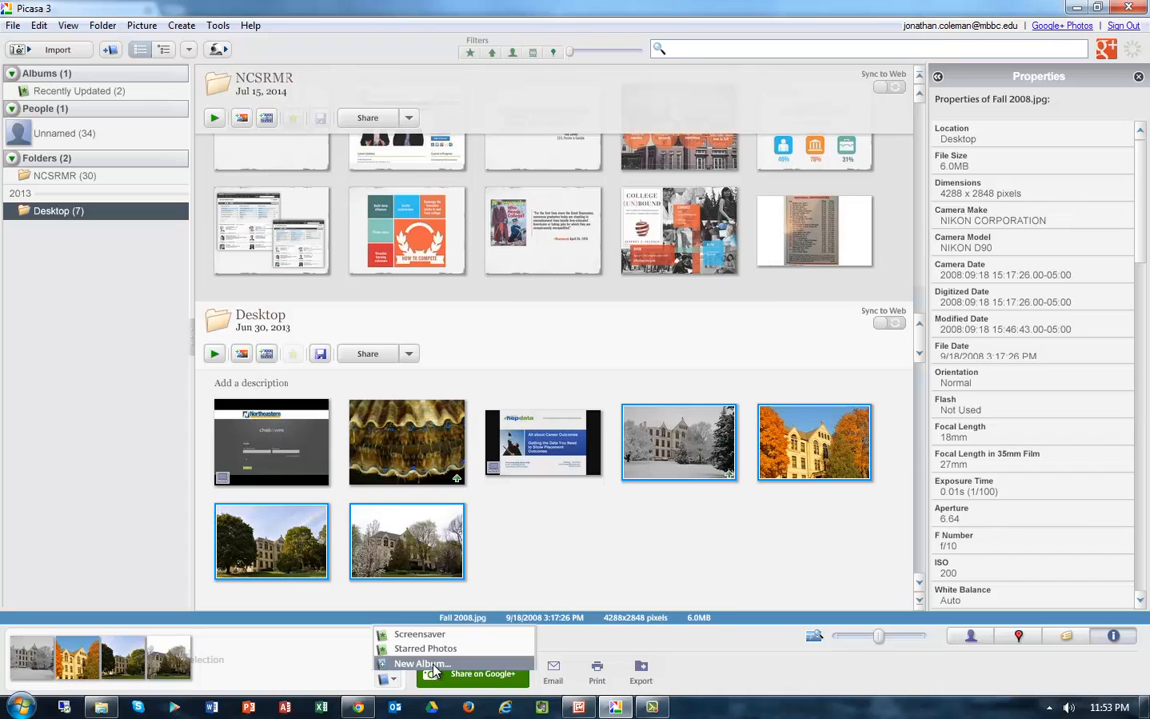
pyautogui.click(432, 665)
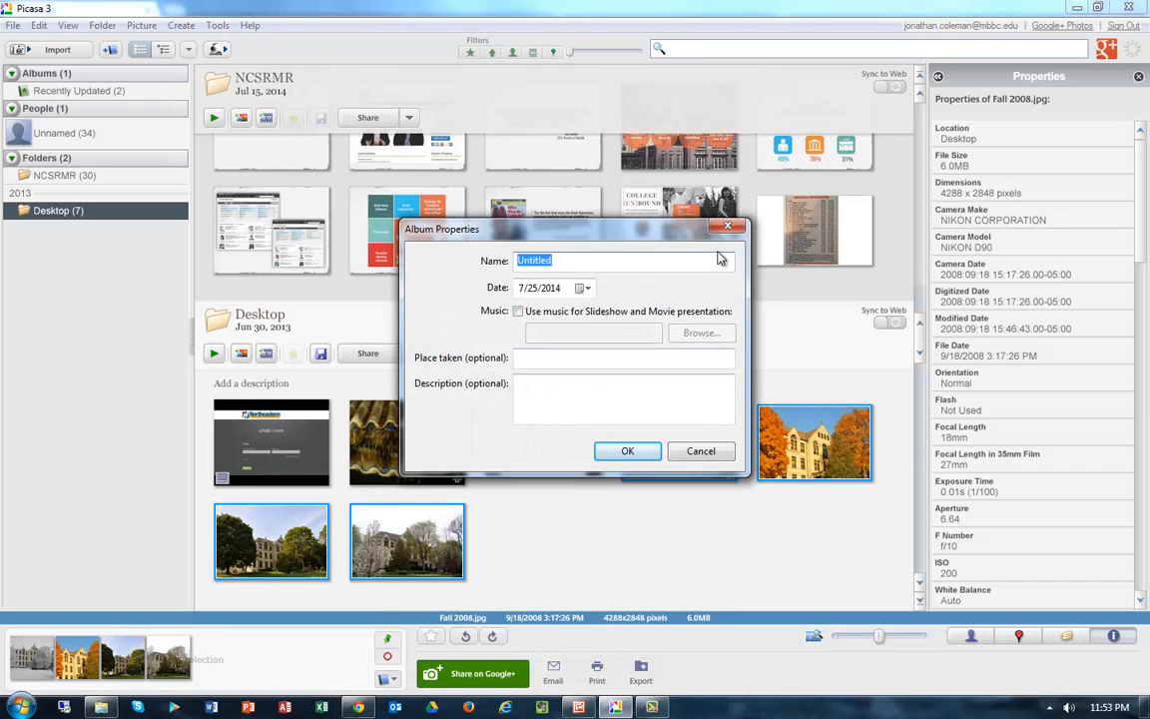
pyautogui.write('Old Main Seasons')
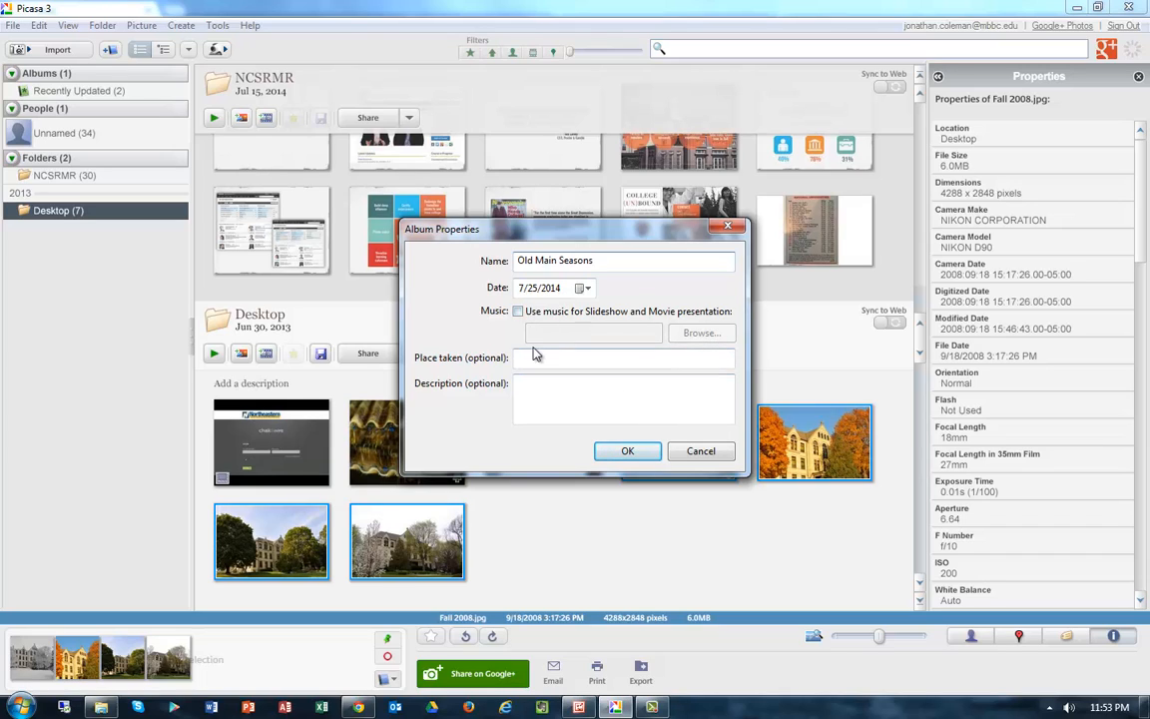
# - Set the album's place taken to Maranatha Baptist University and its description to "Photo by Maranatha Communications Office. Used with permission.", and save the album
pyautogui.click(592, 405)
pyautogui.click(599, 358)
pyautogui.write('Marana')
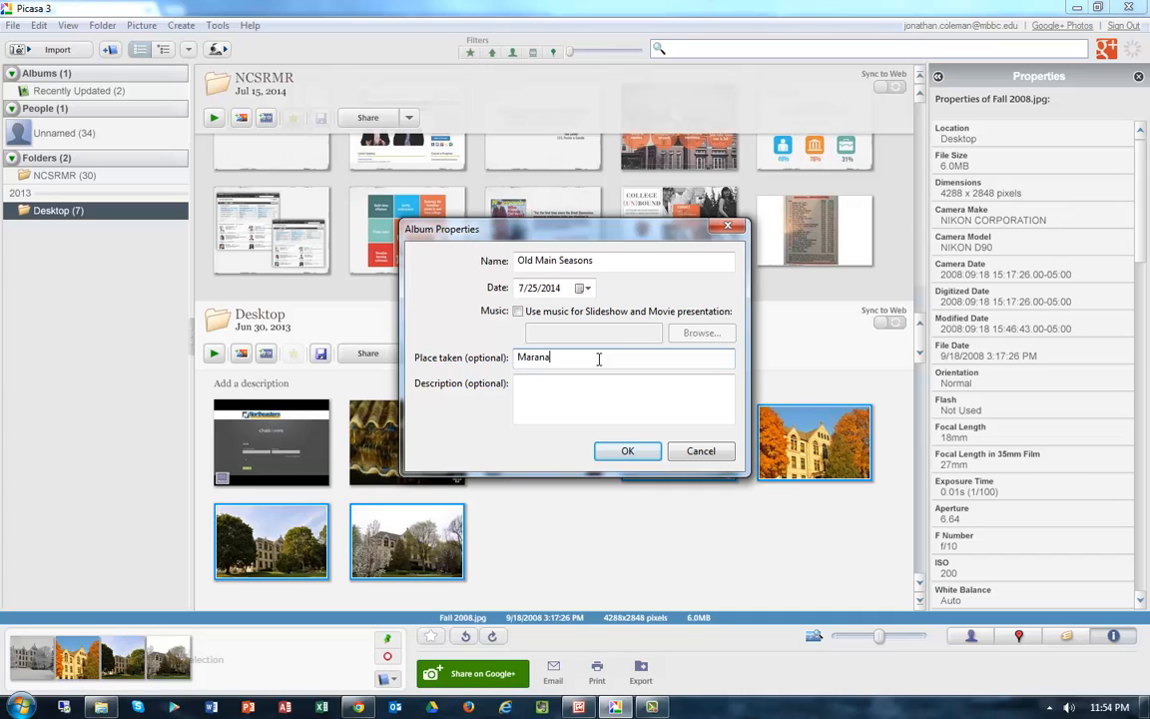
pyautogui.write('tha Baptist University')
pyautogui.press('Tab')
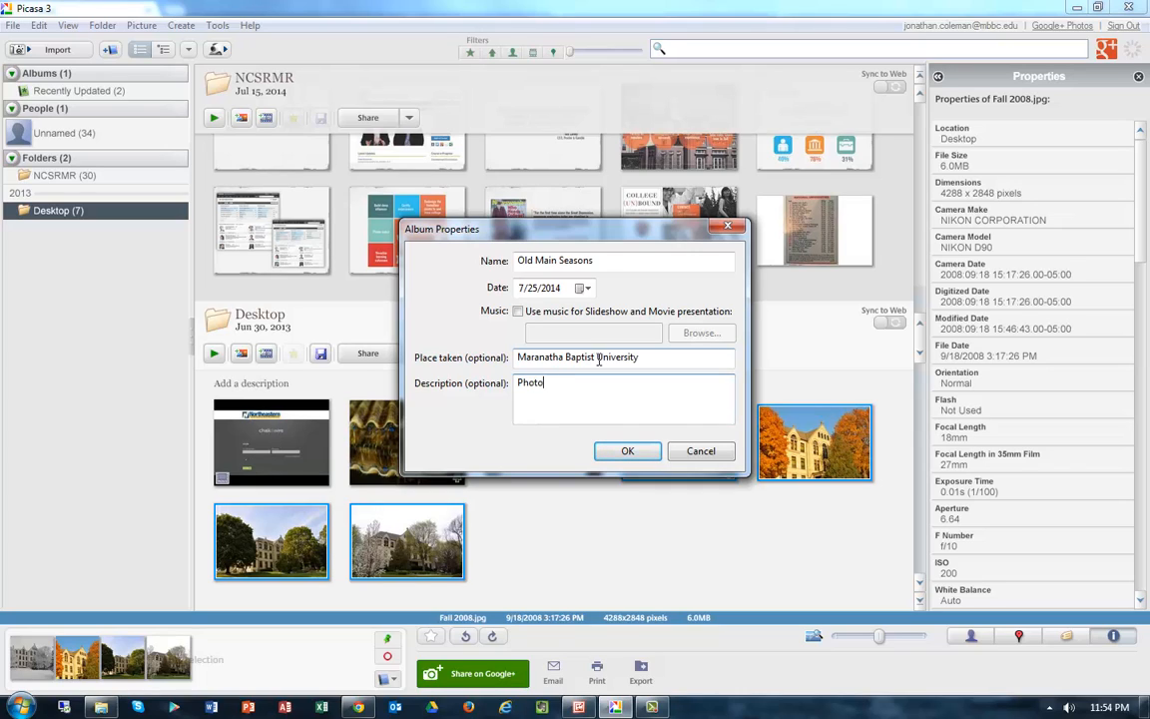
pyautogui.write('by Maranatha Communications Offic')
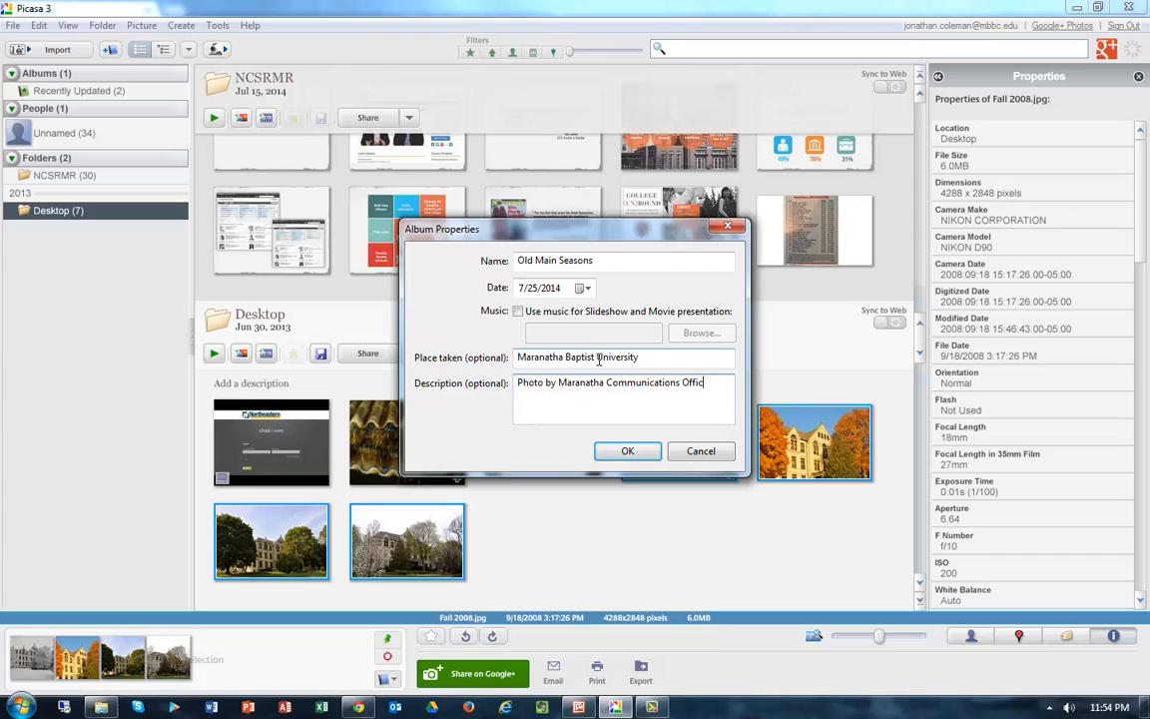
pyautogui.write('e.  Used with permission.')
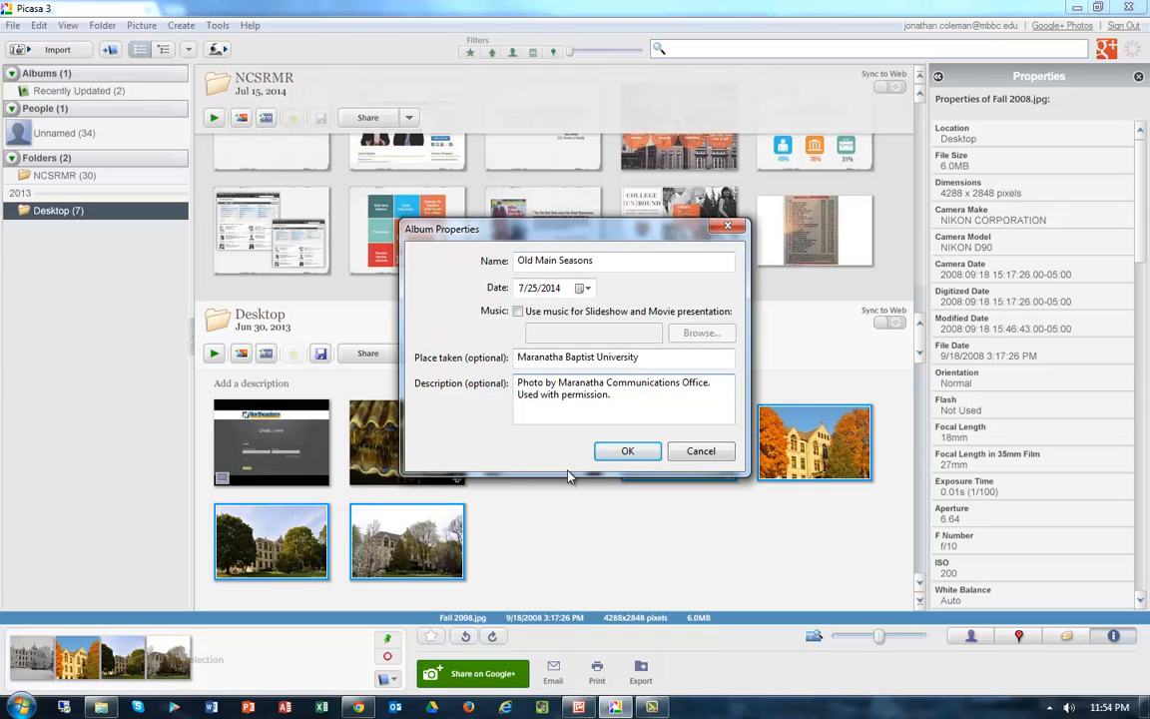
pyautogui.click(627, 452)
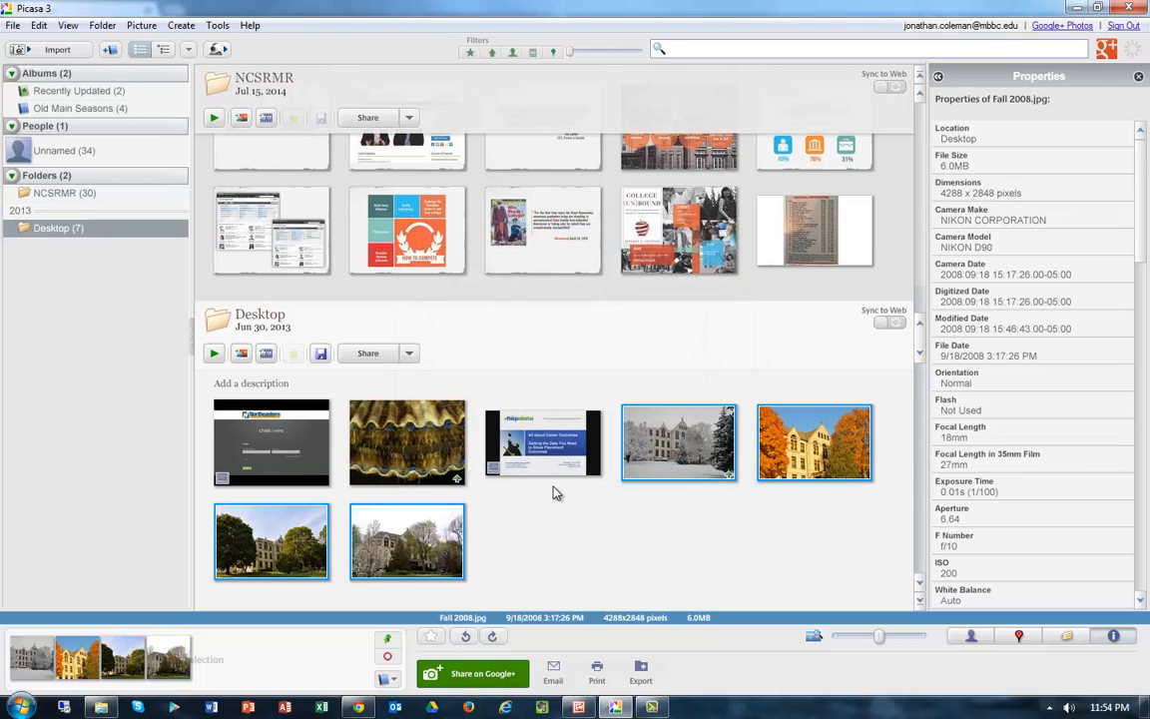
# - Show the Old Main Seasons album and open its Google+ upload and sharing dialog
pyautogui.click(86, 110)
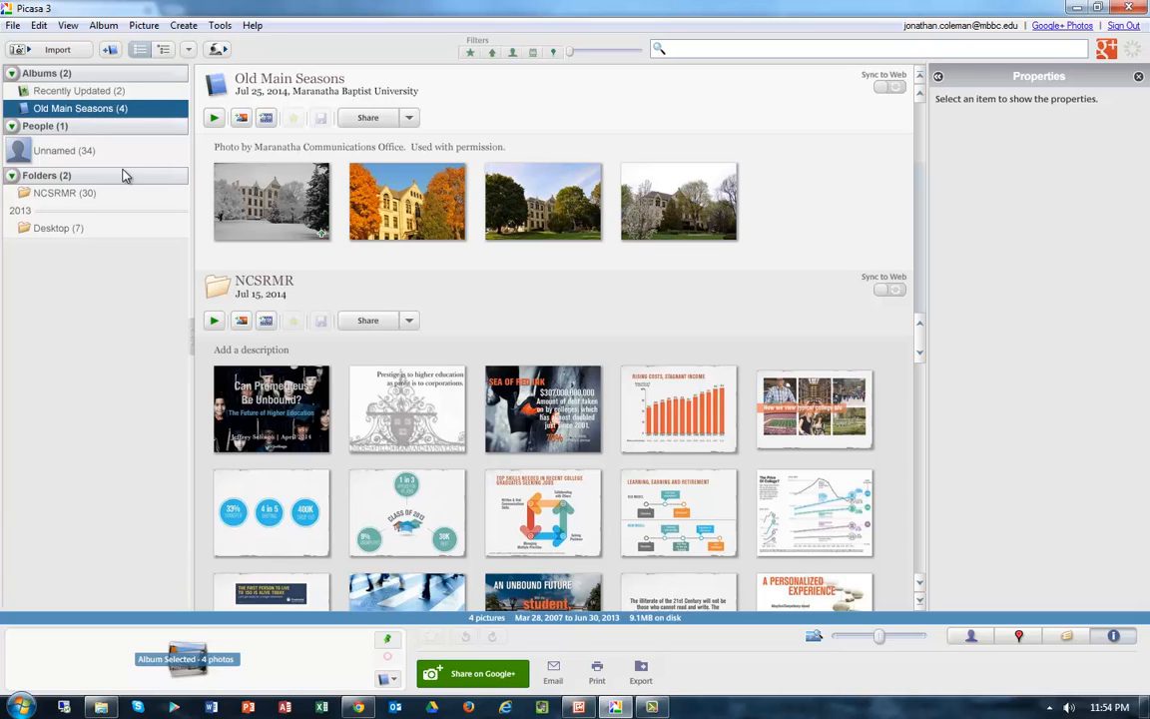
pyautogui.click(409, 118)
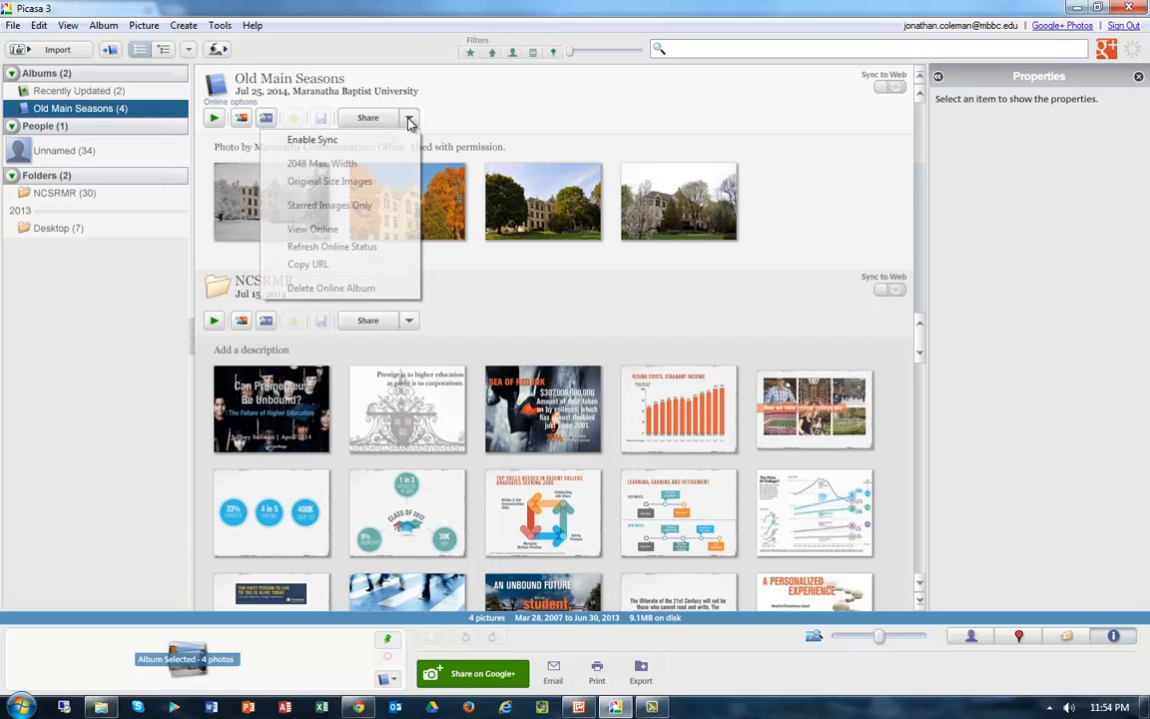
pyautogui.click(383, 117)
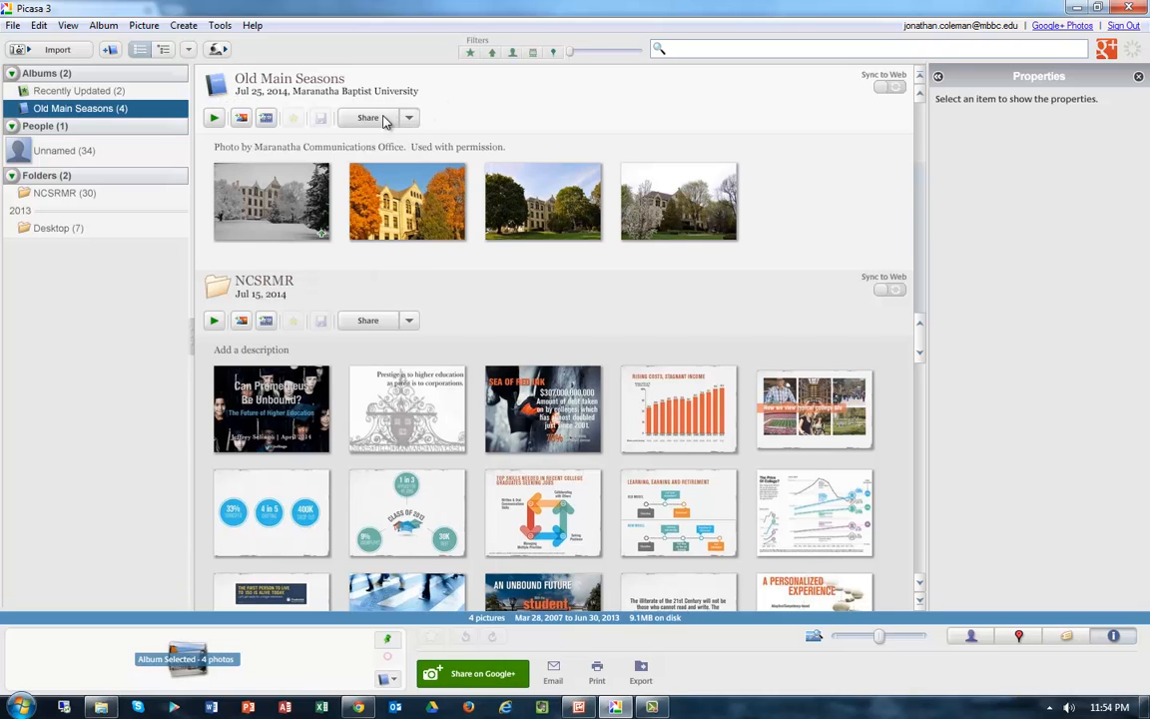
pyautogui.click(384, 120)
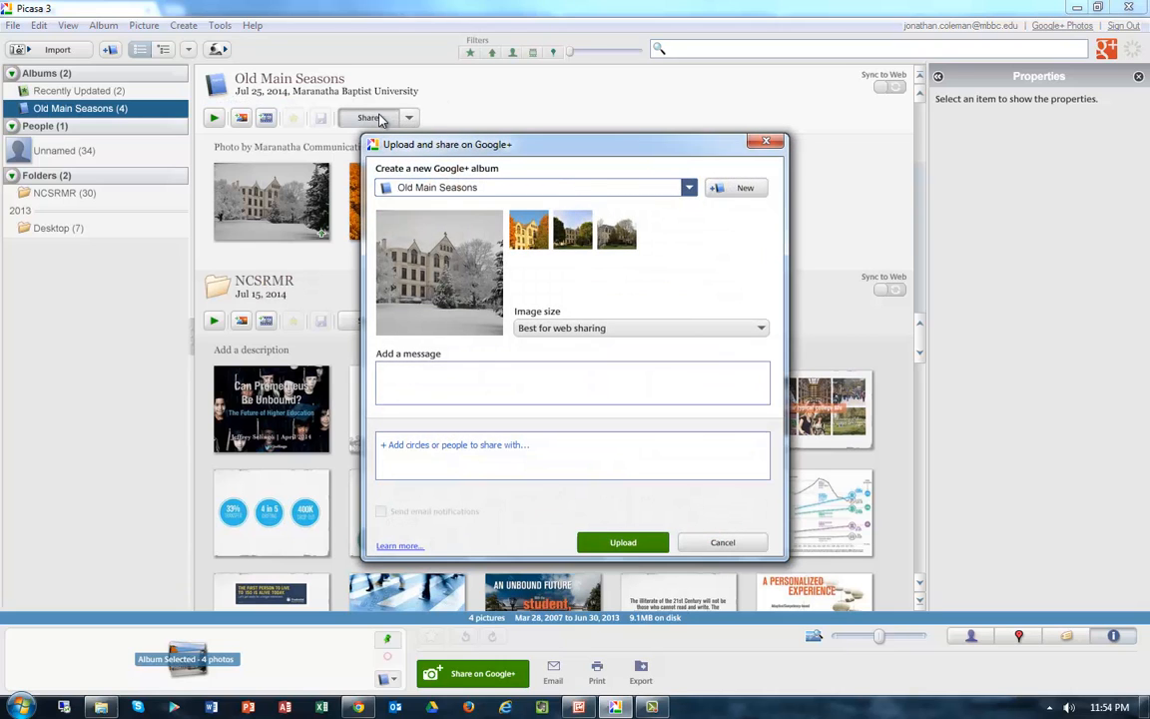
# - Examine the available target albums and image sizes for the Google+ upload without changing them
pyautogui.click(689, 187)
pyautogui.click(689, 187)
pyautogui.click(642, 330)
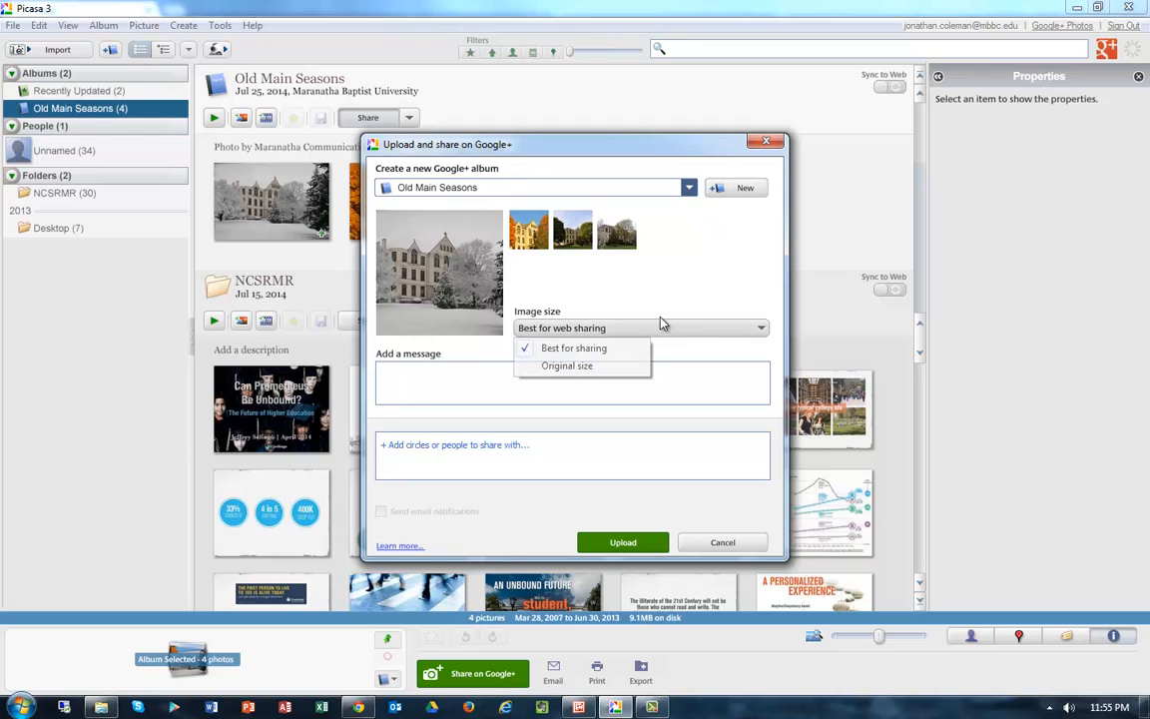
pyautogui.click(659, 325)
pyautogui.click(727, 329)
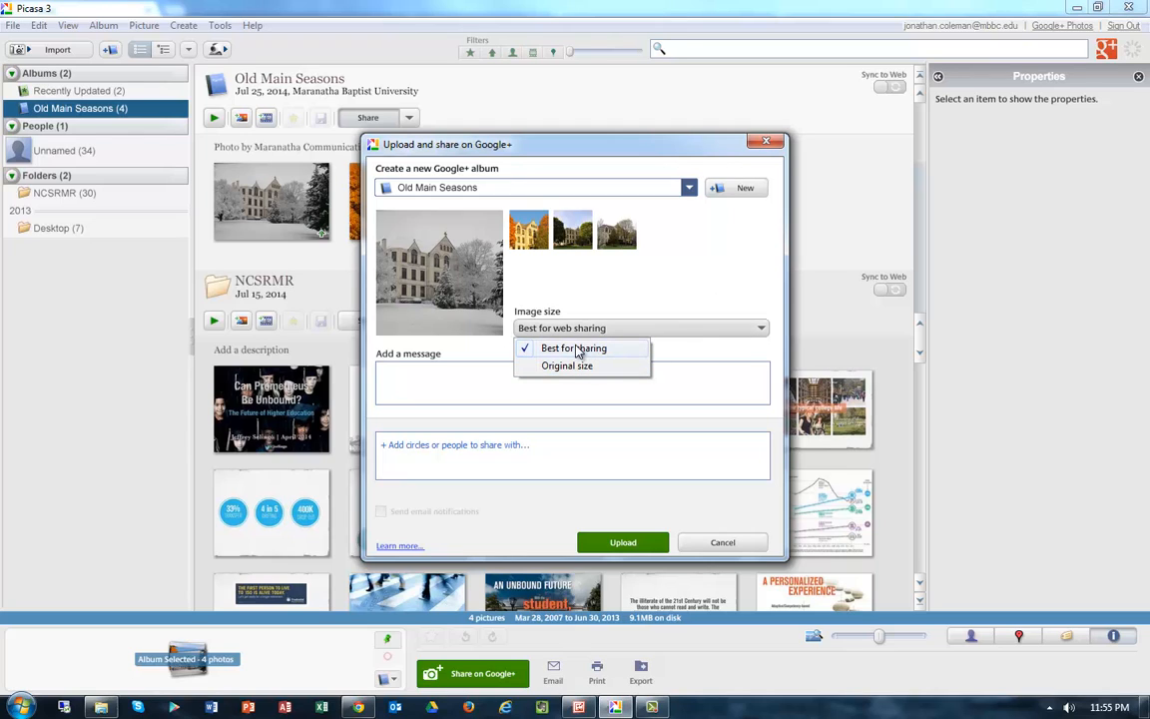
pyautogui.click(702, 258)
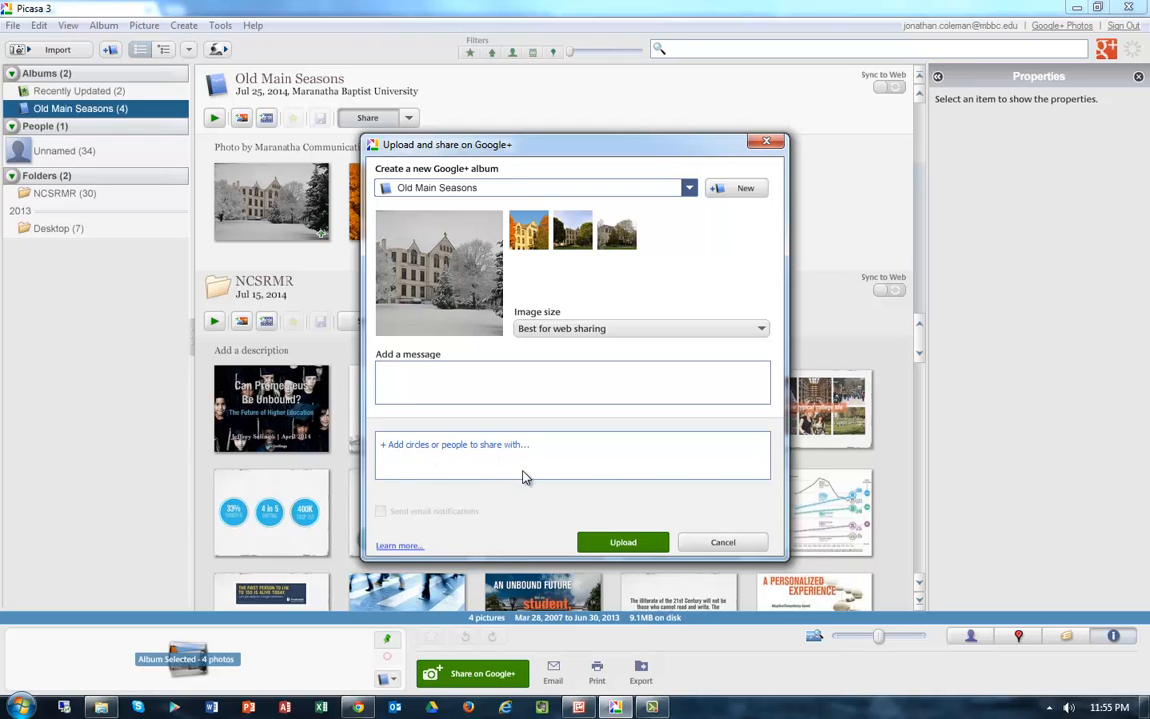
# - Upload the Old Main Seasons album to Google+ at the Best for web sharing size without adding recipients
pyautogui.click(611, 545)
pyautogui.click(627, 482)
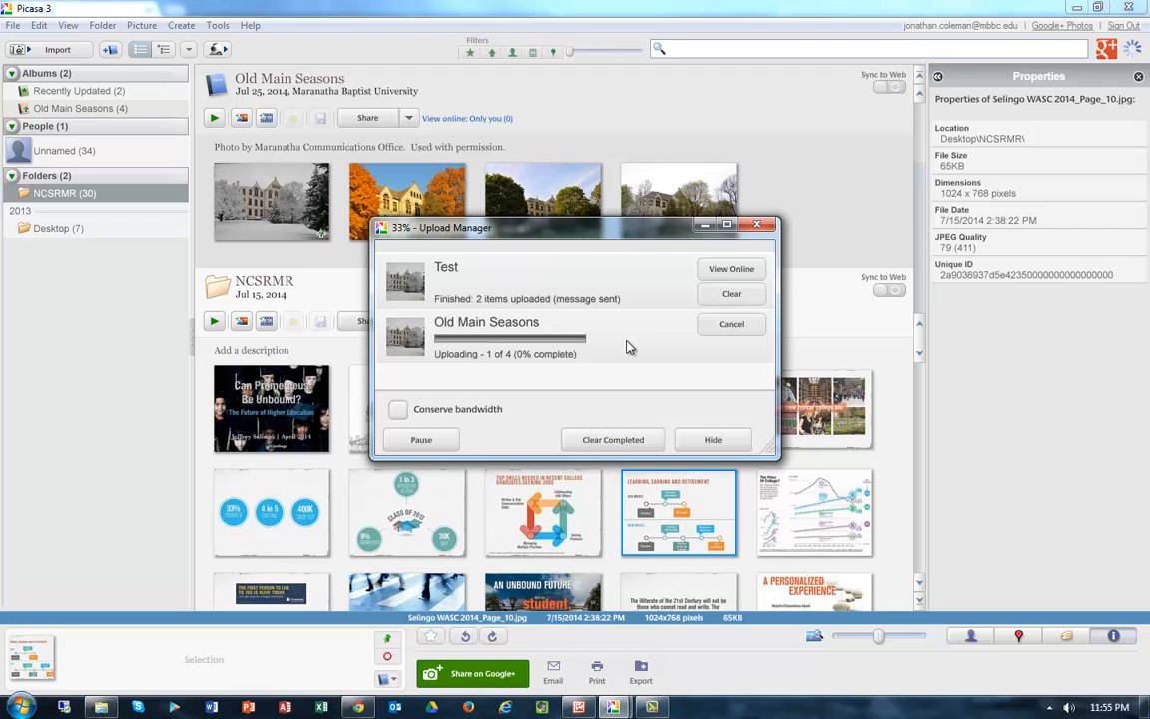
# - Switch to the Microsoft Office 2010 picture editor and add the Desktop folder as a picture shortcut
pyautogui.click(578, 708)
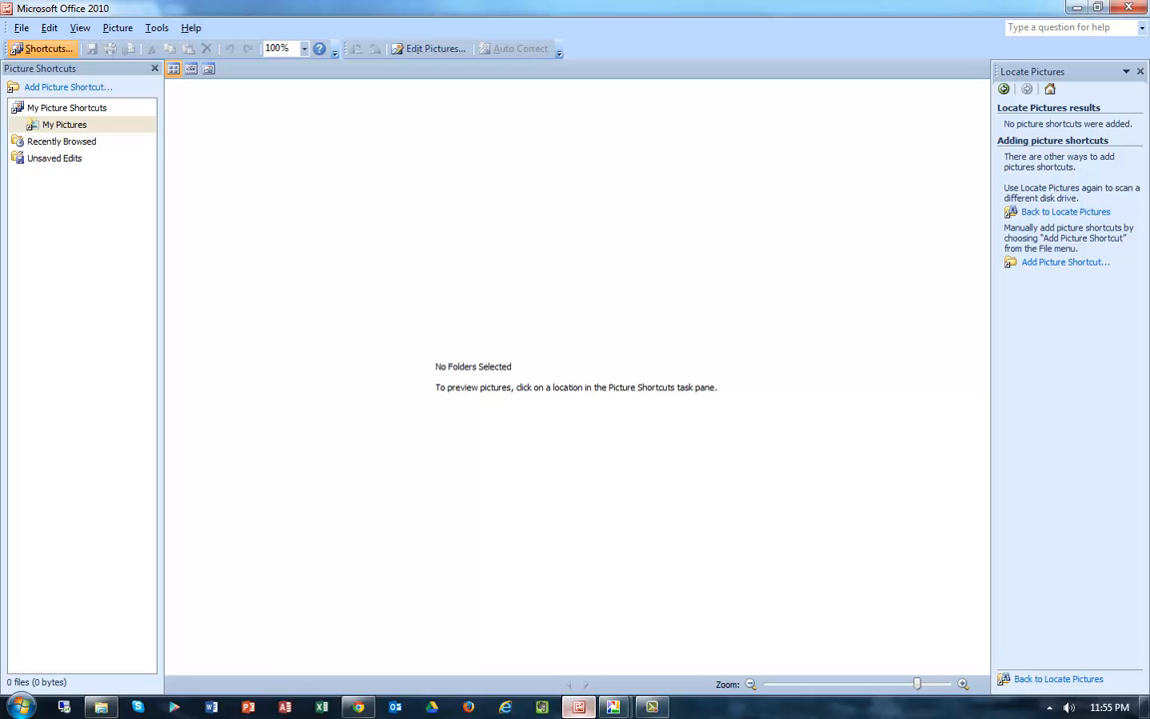
pyautogui.moveTo(640, 712)
pyautogui.click(73, 93)
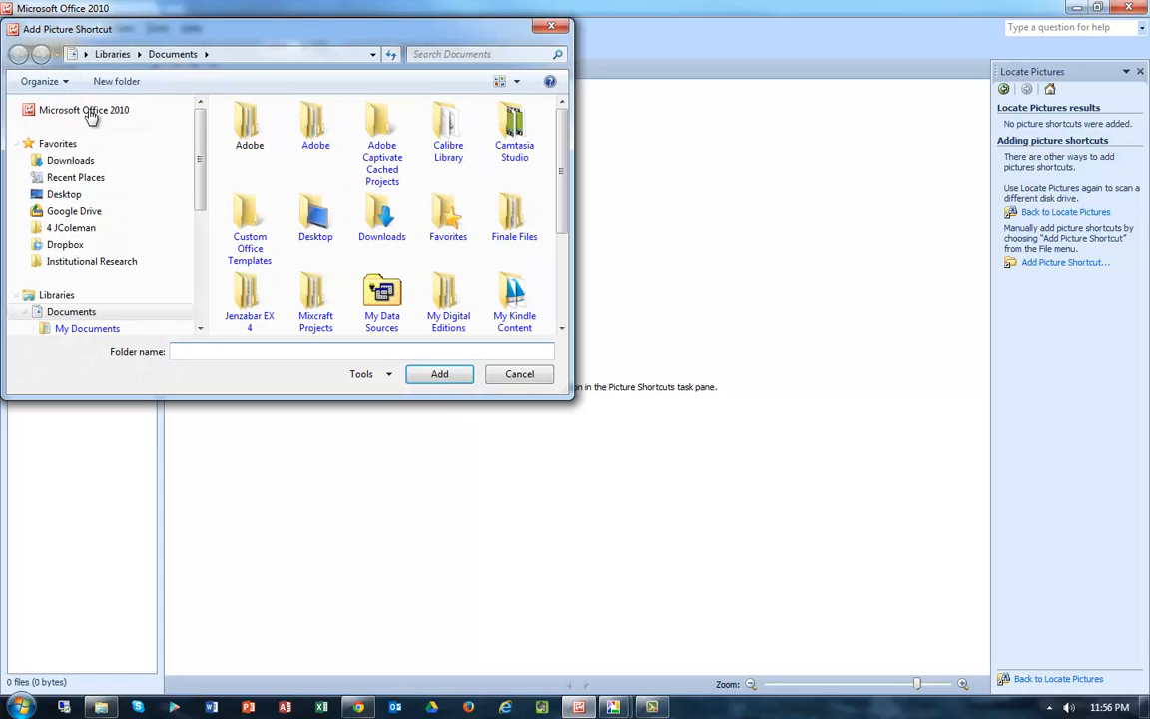
pyautogui.doubleClick(315, 225)
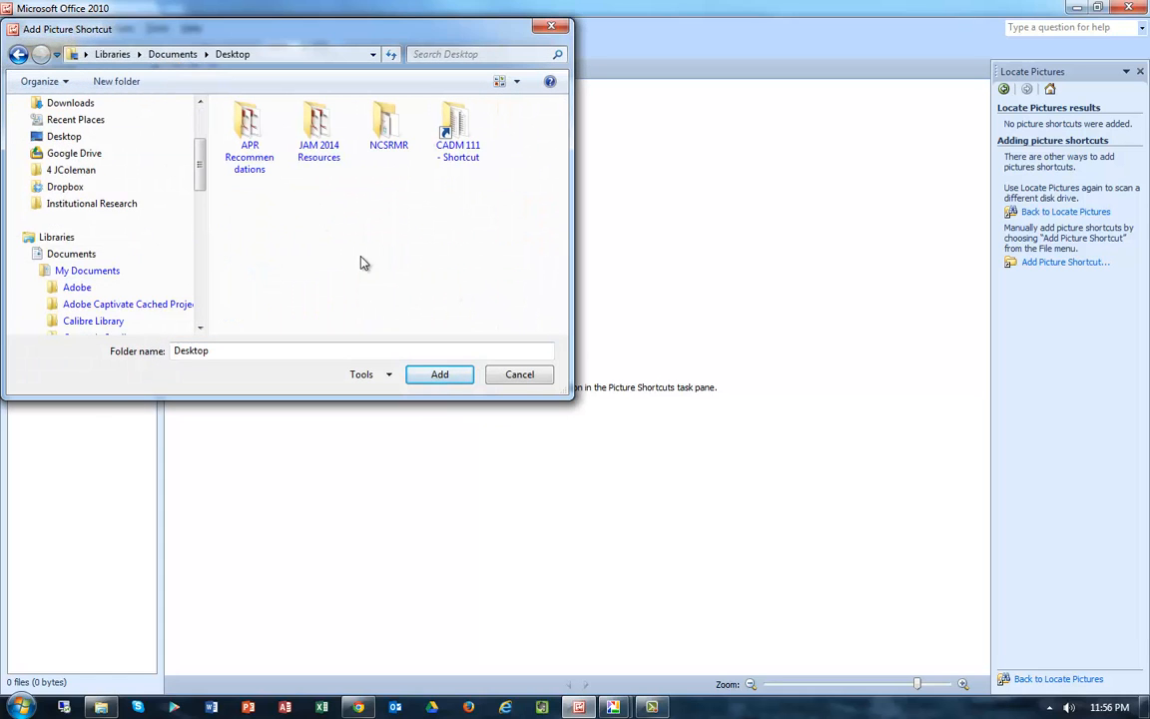
pyautogui.click(458, 376)
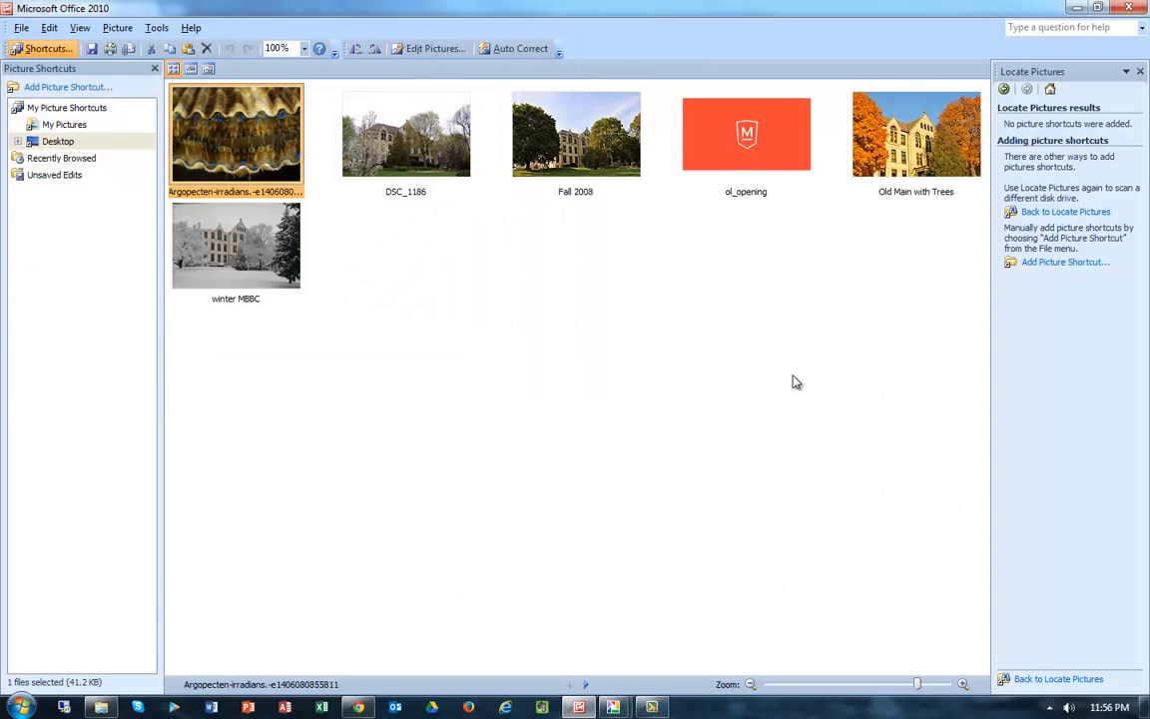
# - Resize the DSC_1186 picture to fit inside a custom size of 500 x 500 pixels
pyautogui.click(420, 167)
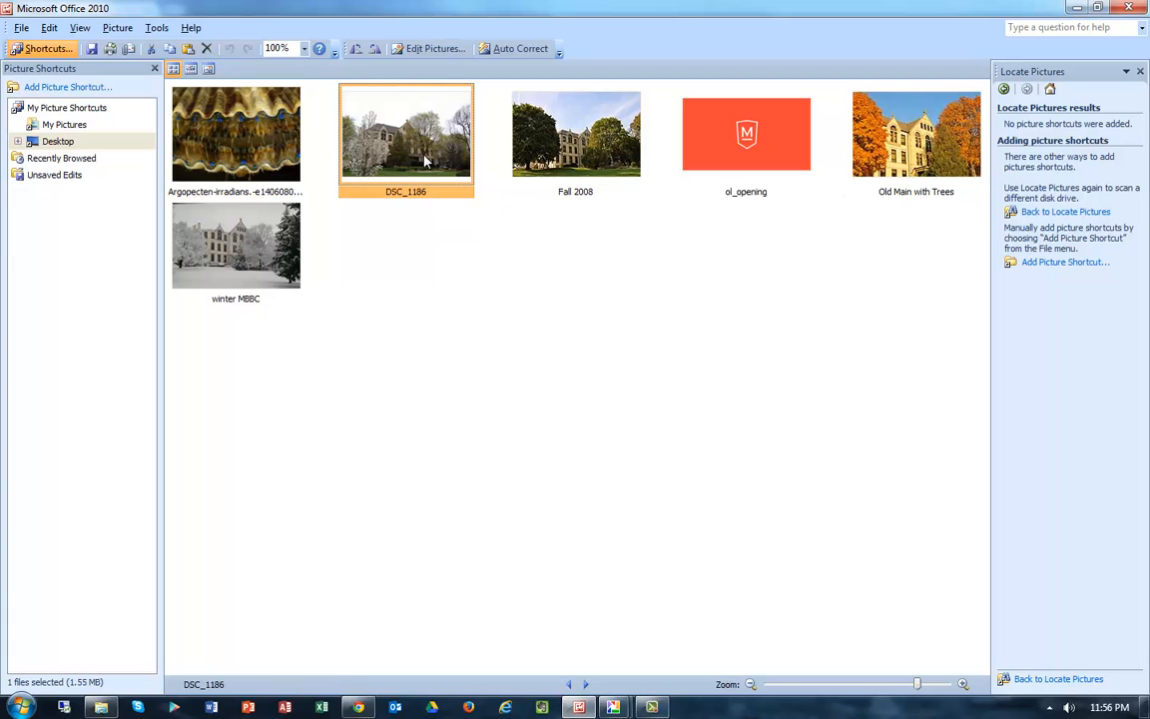
pyautogui.click(438, 48)
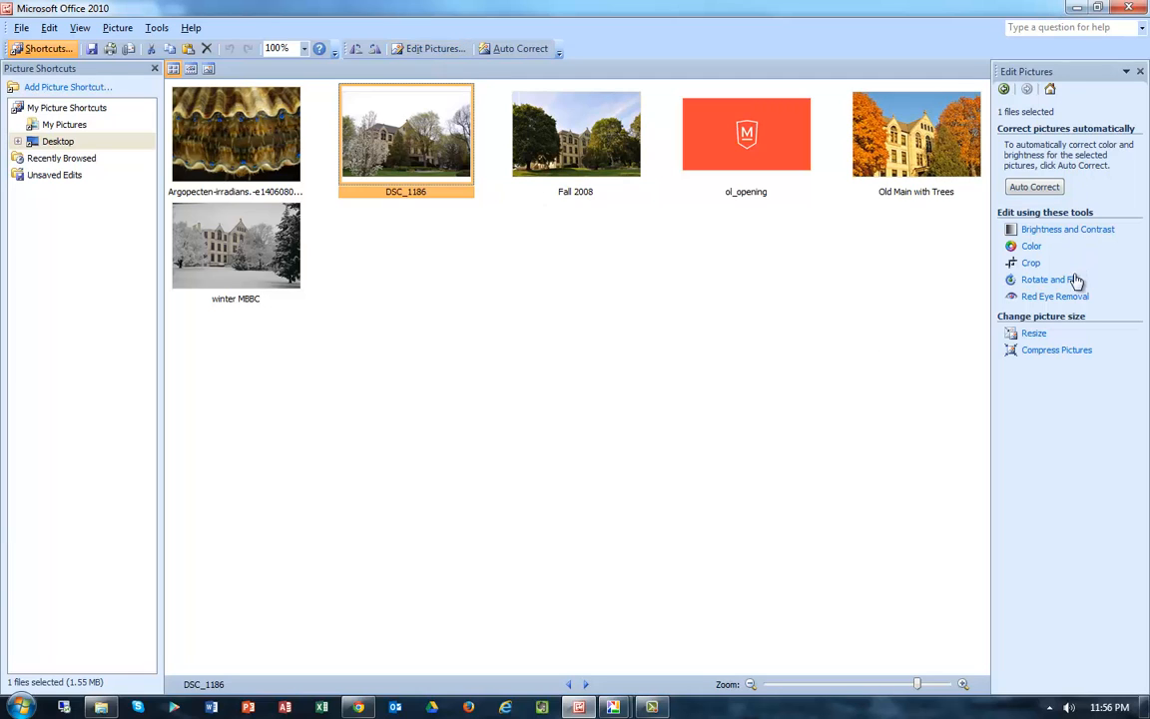
pyautogui.click(1034, 335)
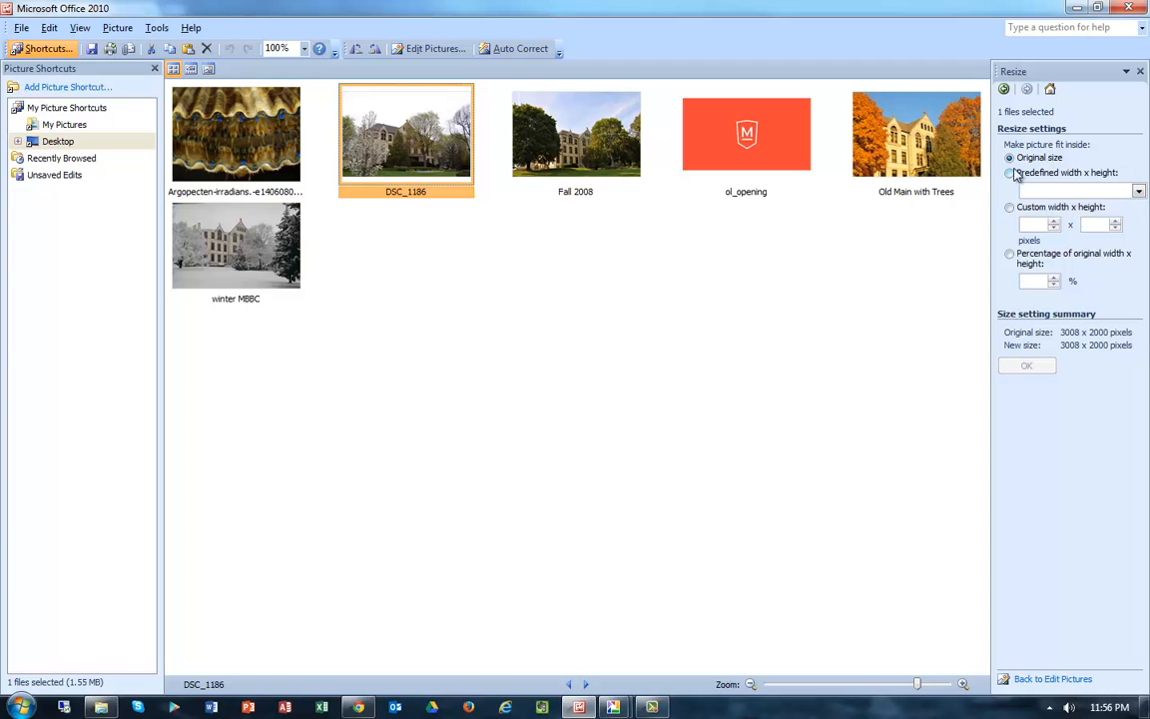
pyautogui.click(1010, 207)
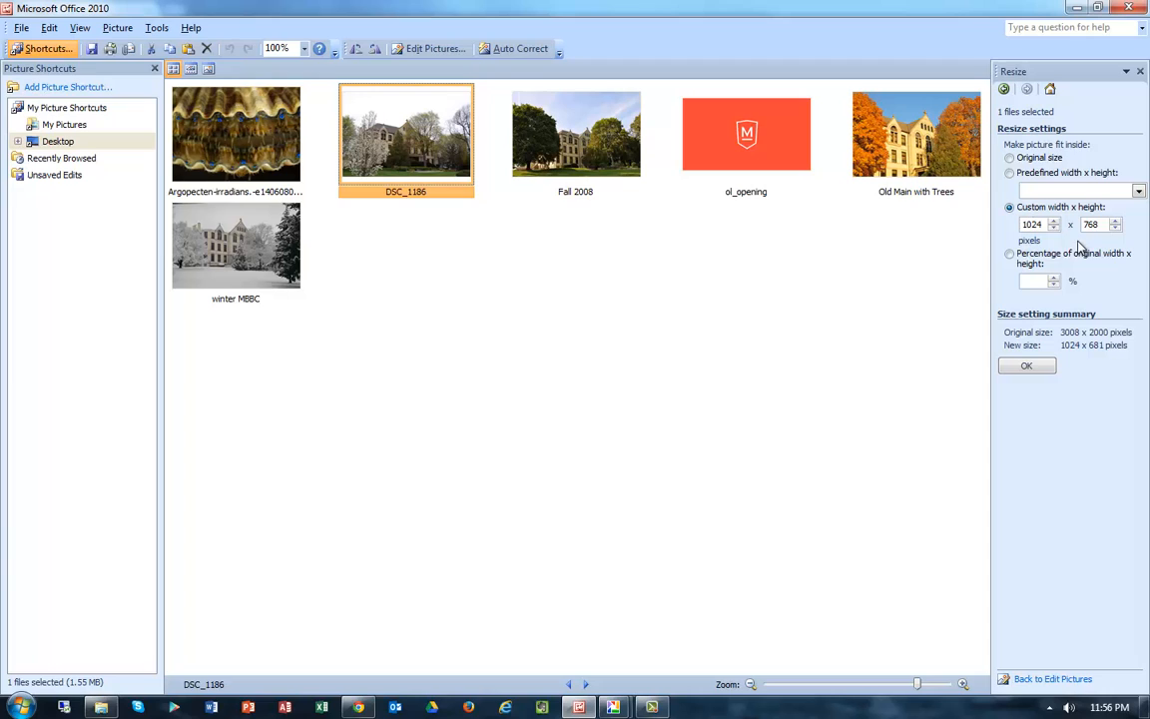
pyautogui.doubleClick(1037, 224)
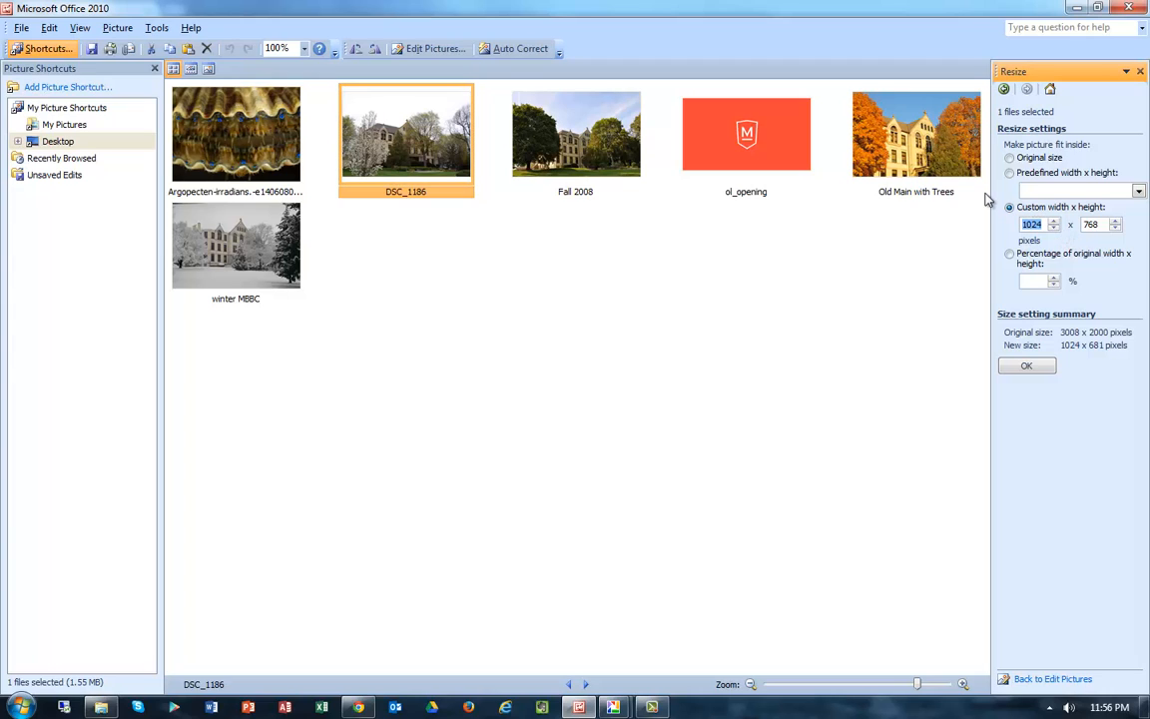
pyautogui.write('500')
pyautogui.doubleClick(1091, 223)
pyautogui.write('500')
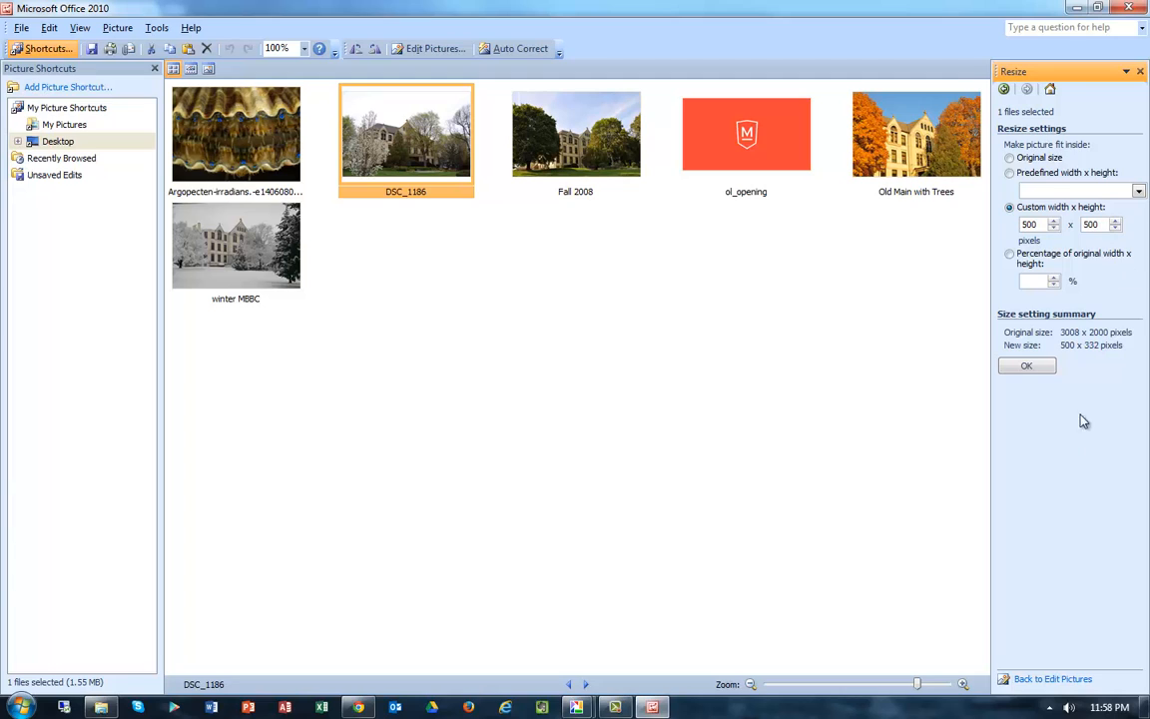
pyautogui.click(1029, 367)
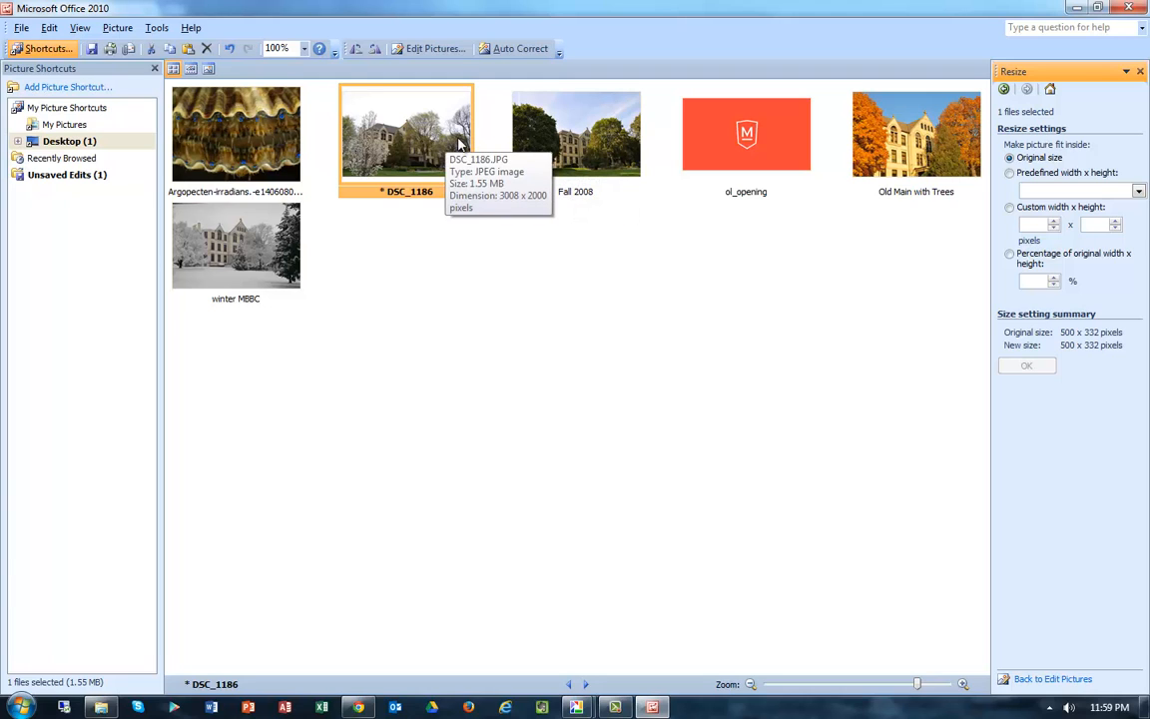
# - Save the resized picture as a separate JPEG named DSC_1186-1 on the Desktop and select the new copy
pyautogui.click(22, 28)
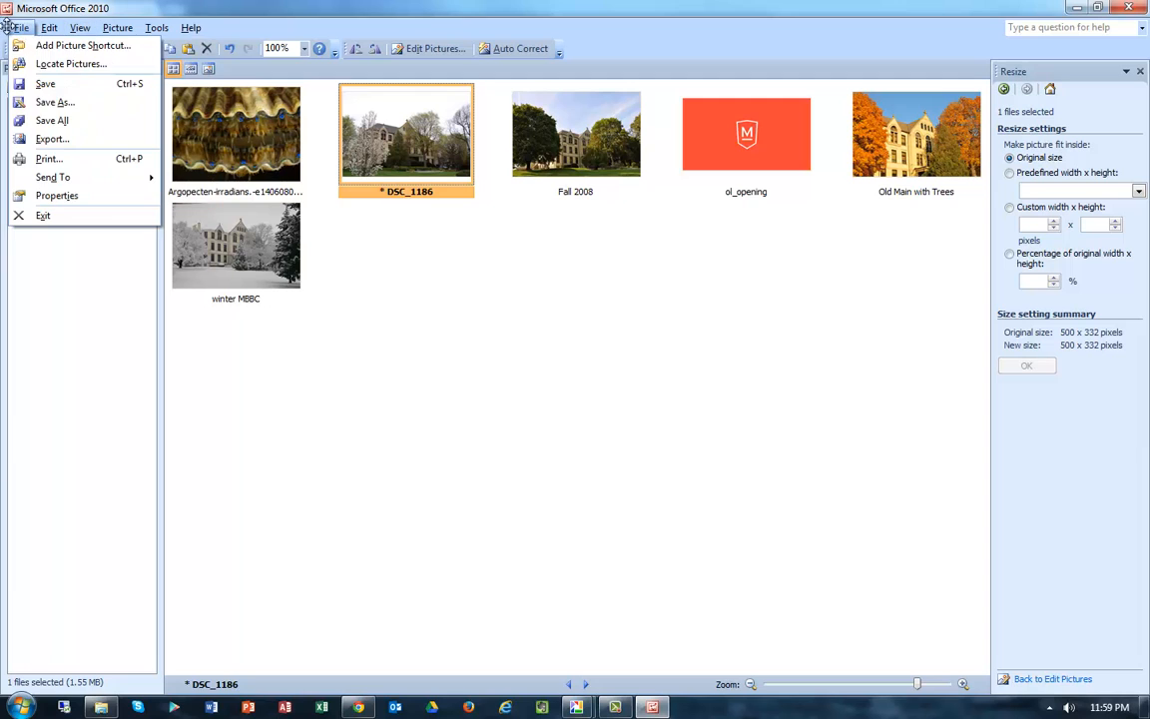
pyautogui.click(50, 100)
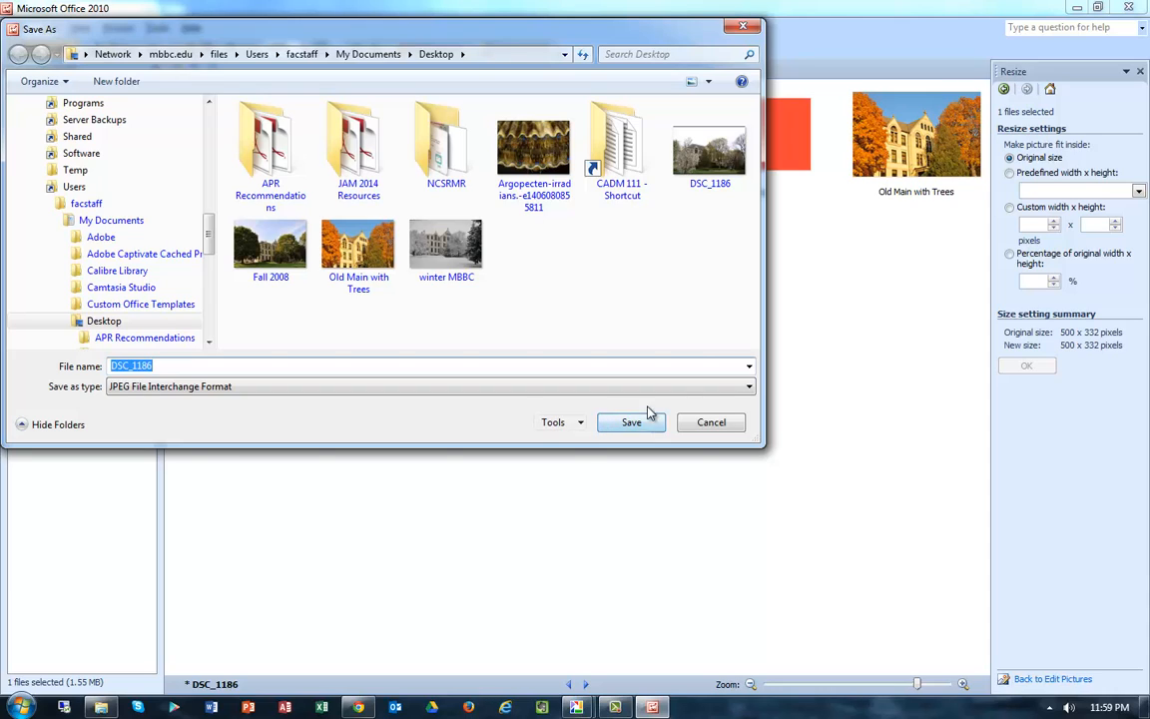
pyautogui.press('End')
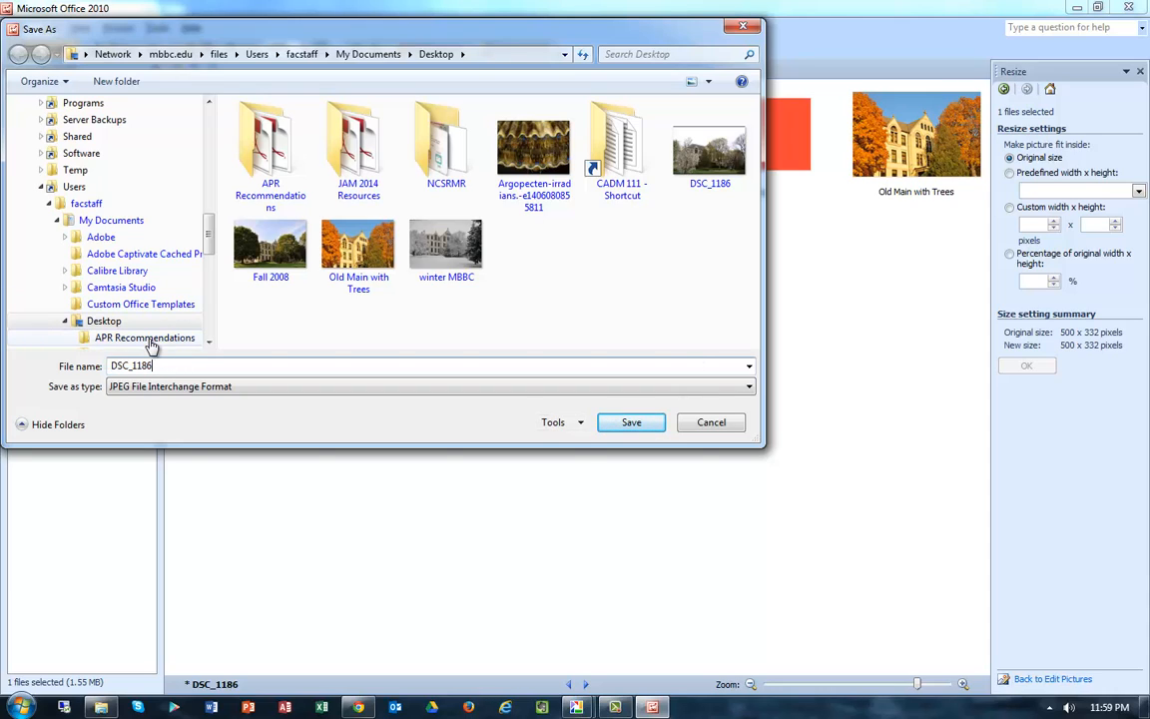
pyautogui.write('-1')
pyautogui.click(631, 425)
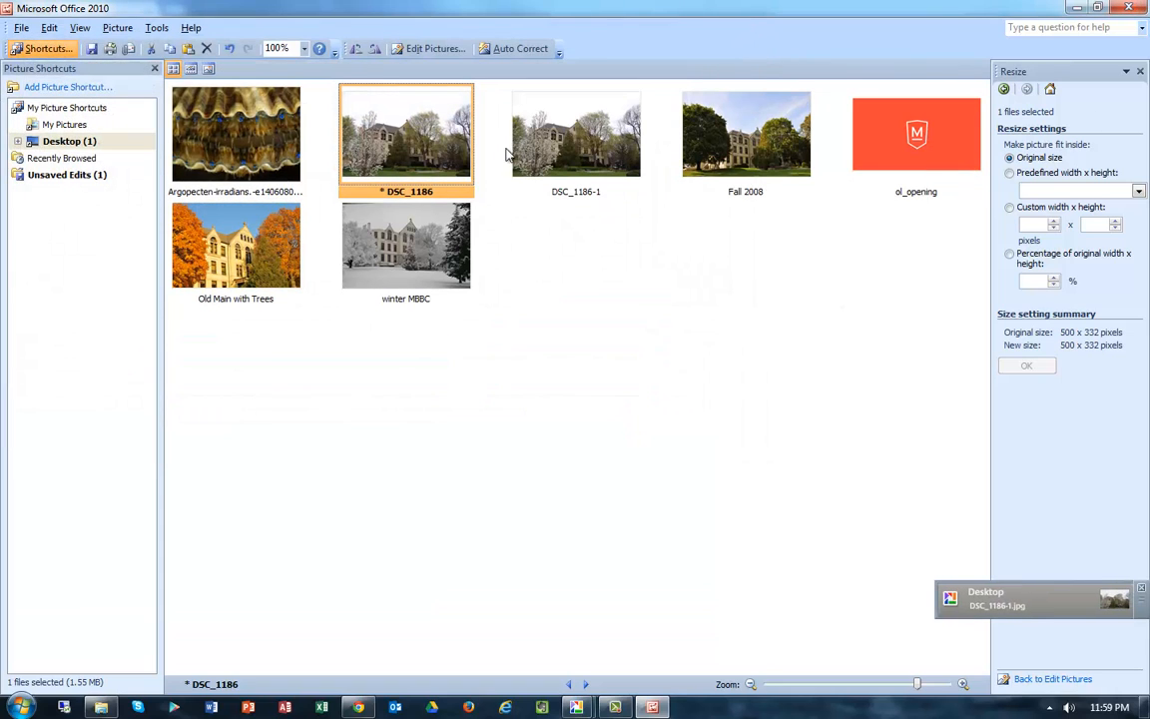
pyautogui.click(591, 278)
pyautogui.click(609, 160)
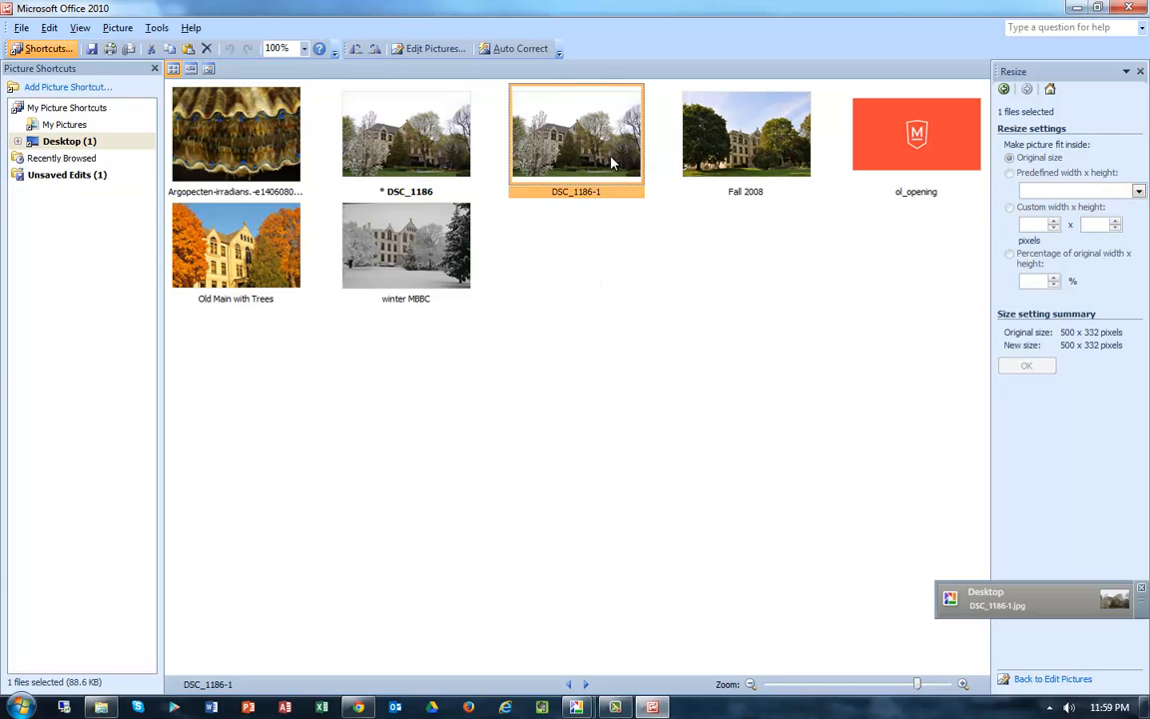
# - Close the Microsoft Office 2010 picture editor and minimize the main Picasa window
pyautogui.click(1129, 8)
pyautogui.click(572, 397)
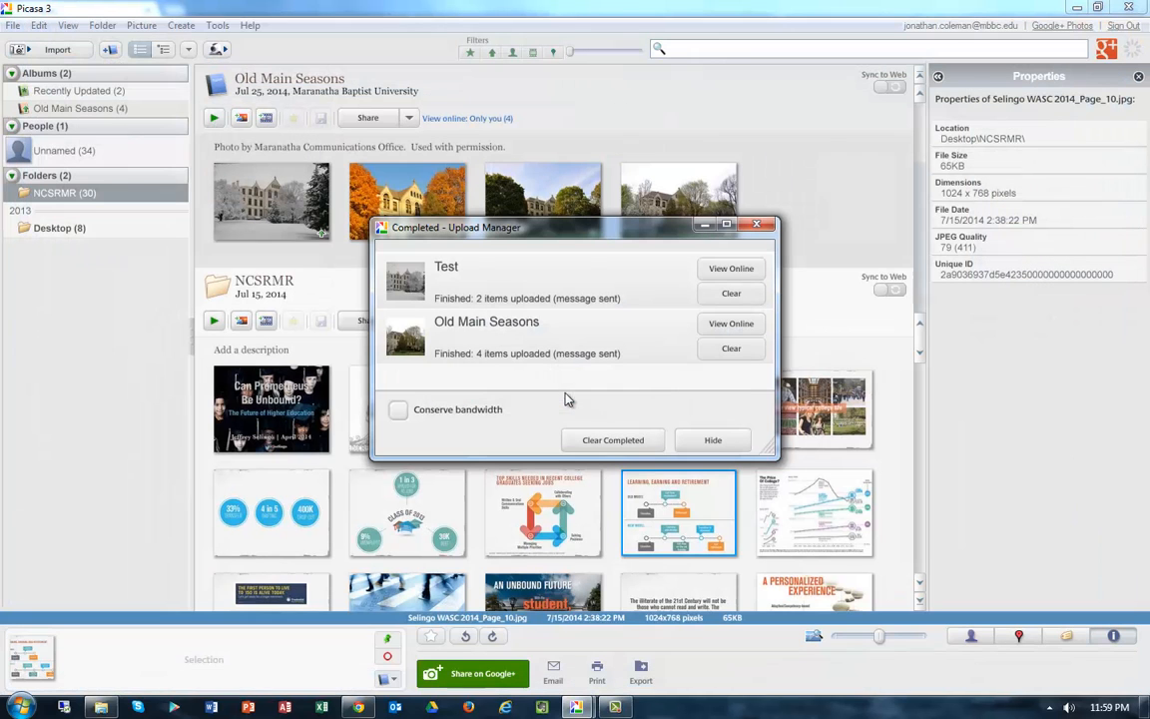
pyautogui.click(1078, 7)
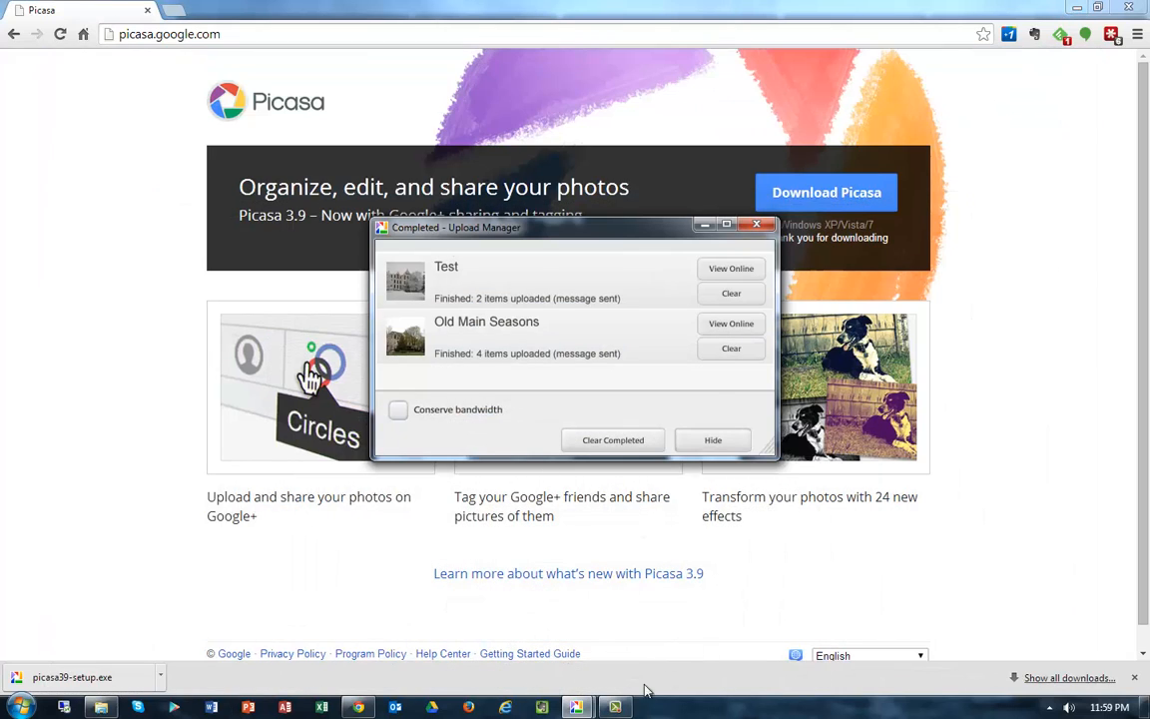
# - Try to view the uploaded Test album online from the Picasa Upload Manager
pyautogui.moveTo(583, 712)
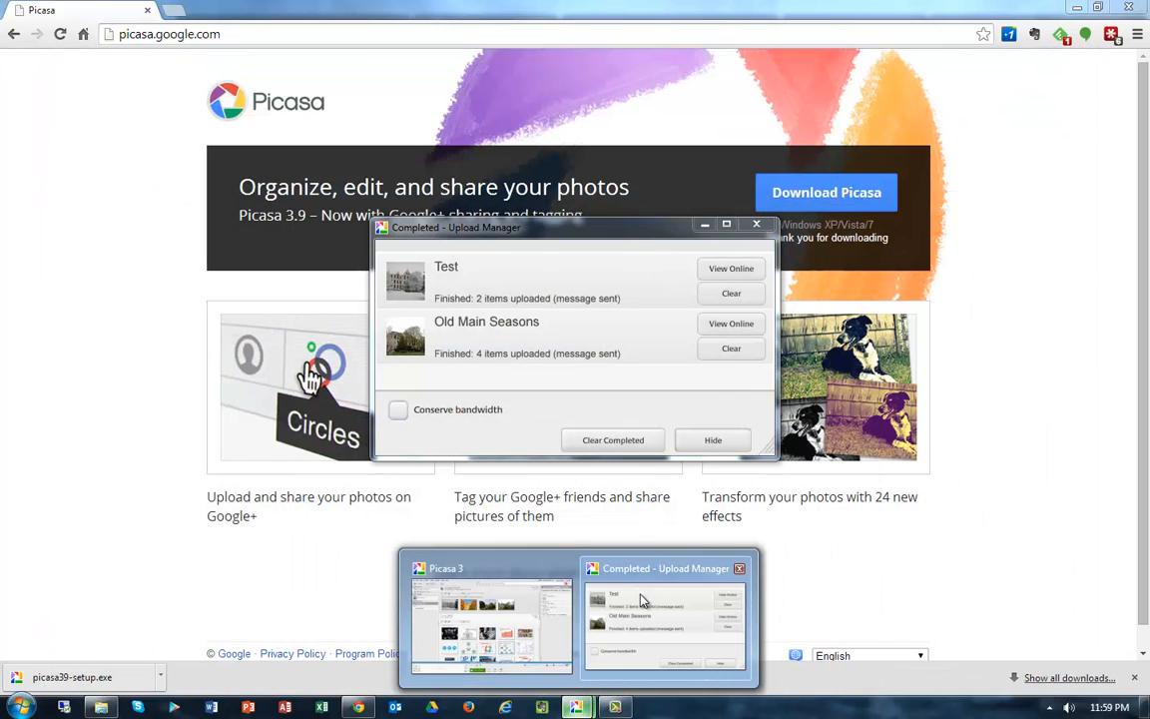
pyautogui.click(619, 608)
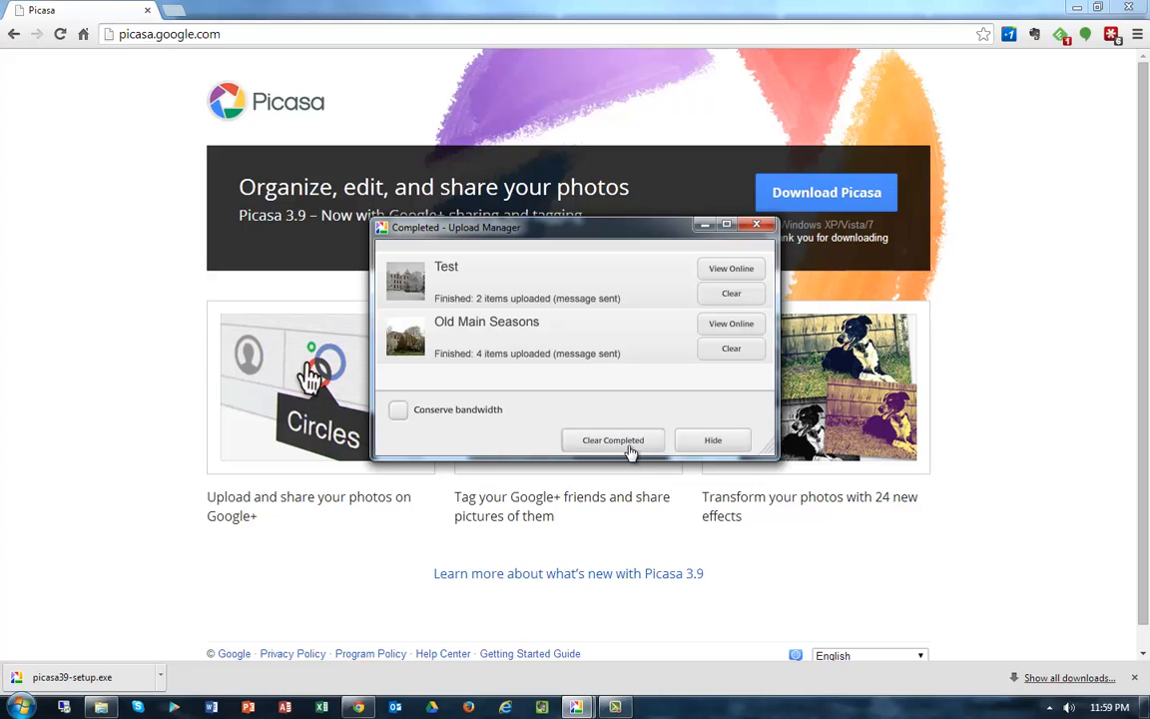
pyautogui.click(745, 270)
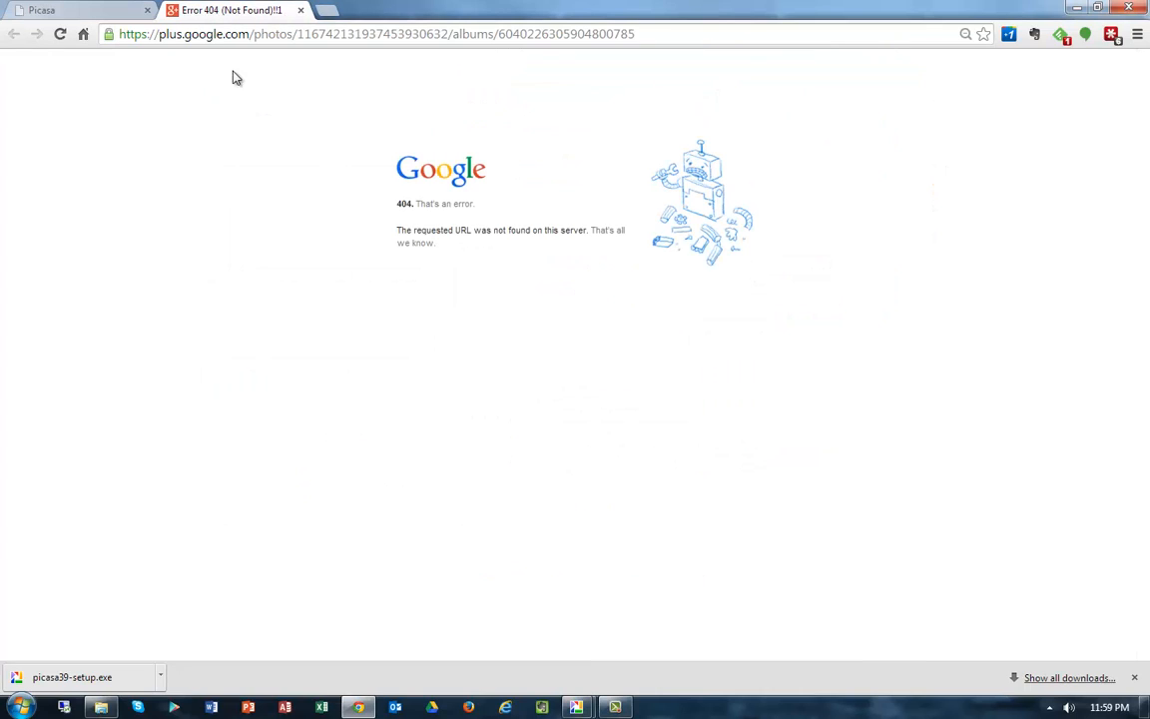
pyautogui.click(693, 33)
# - Open picasaweb.google.com in a new browser tab and close the tab holding the 404 error page
pyautogui.hotkey('ctrl', 't')
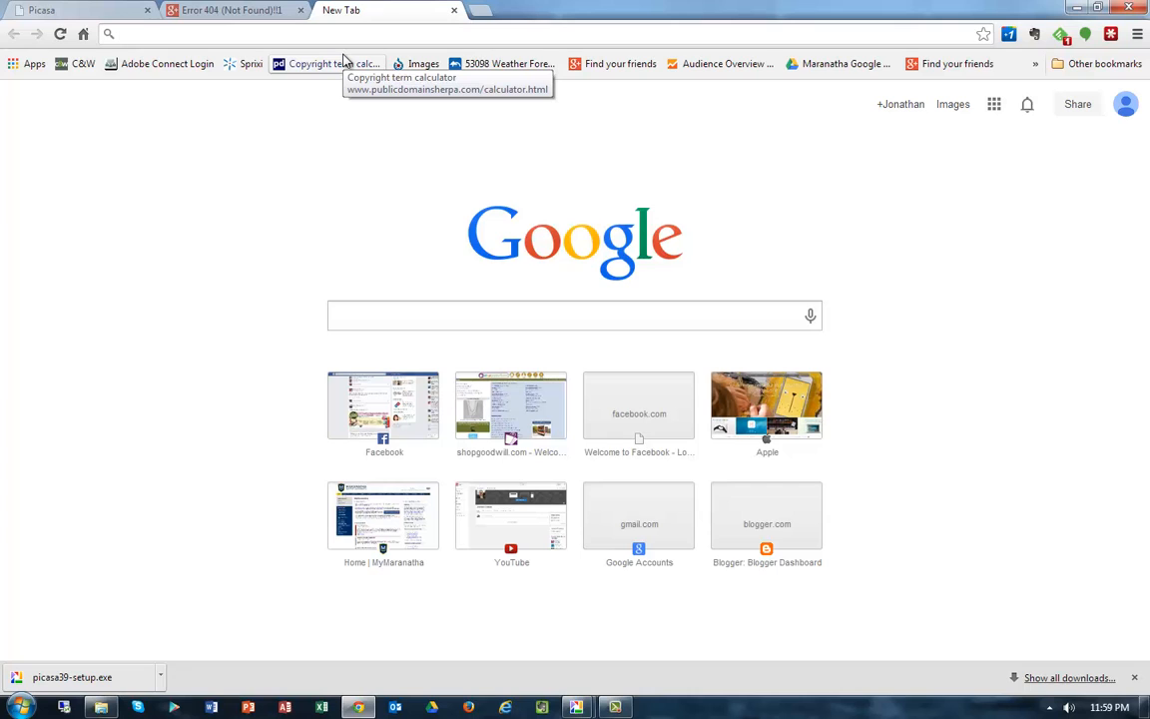
pyautogui.write('goo')
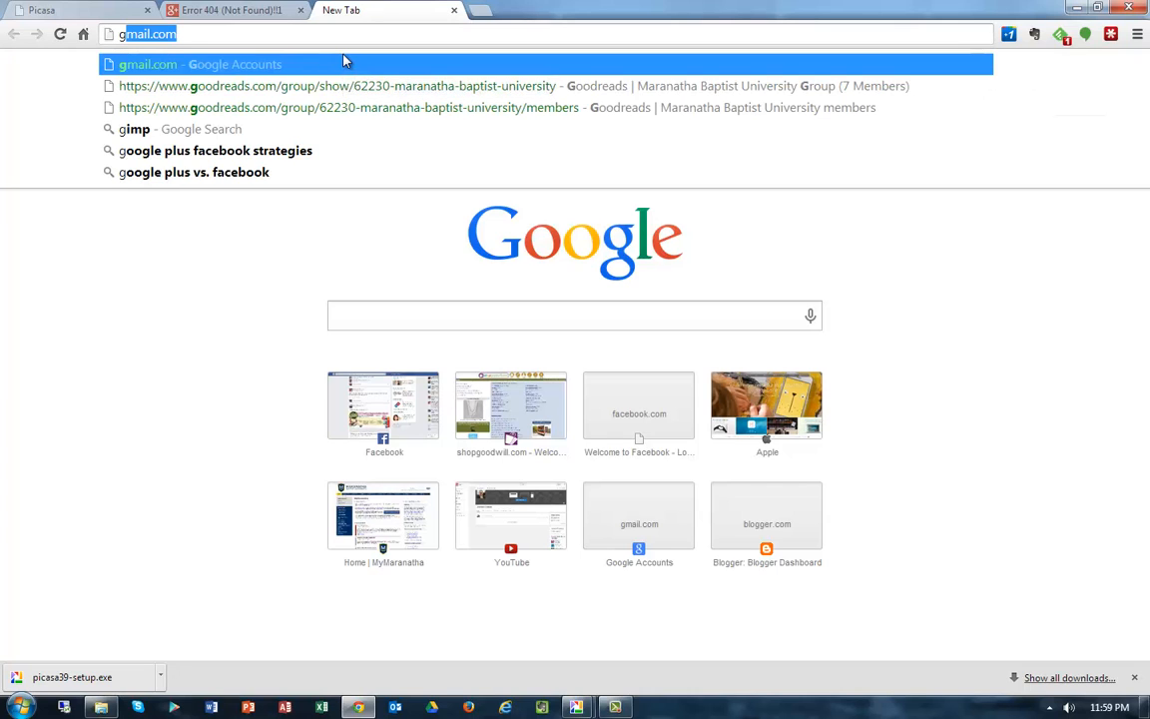
pyautogui.press('BackSpace')
pyautogui.press('BackSpace')
pyautogui.press('BackSpace')
pyautogui.press('BackSpace')
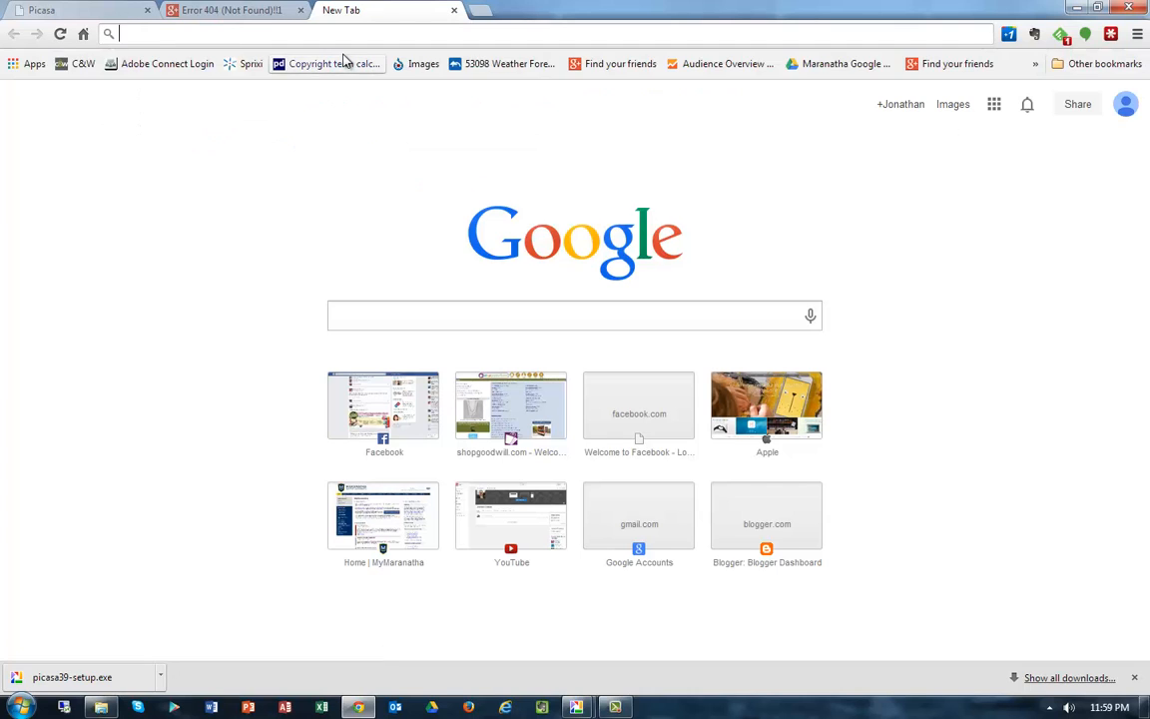
pyautogui.write('pic')
pyautogui.click(342, 64)
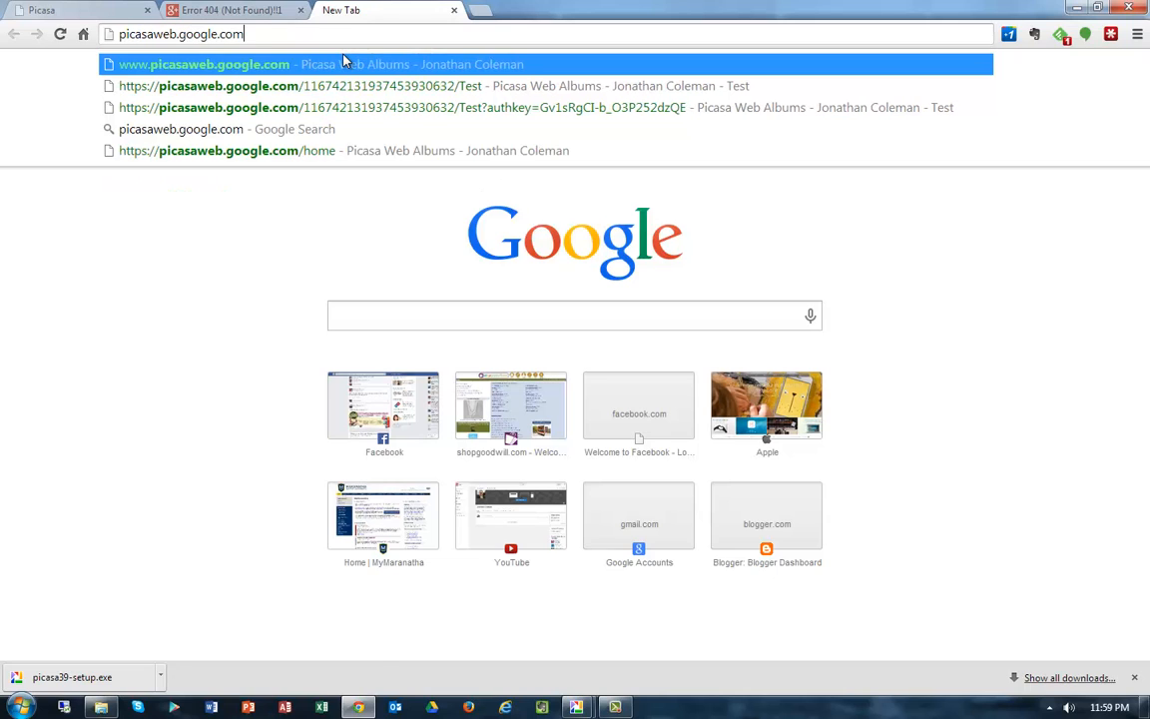
pyautogui.click(275, 12)
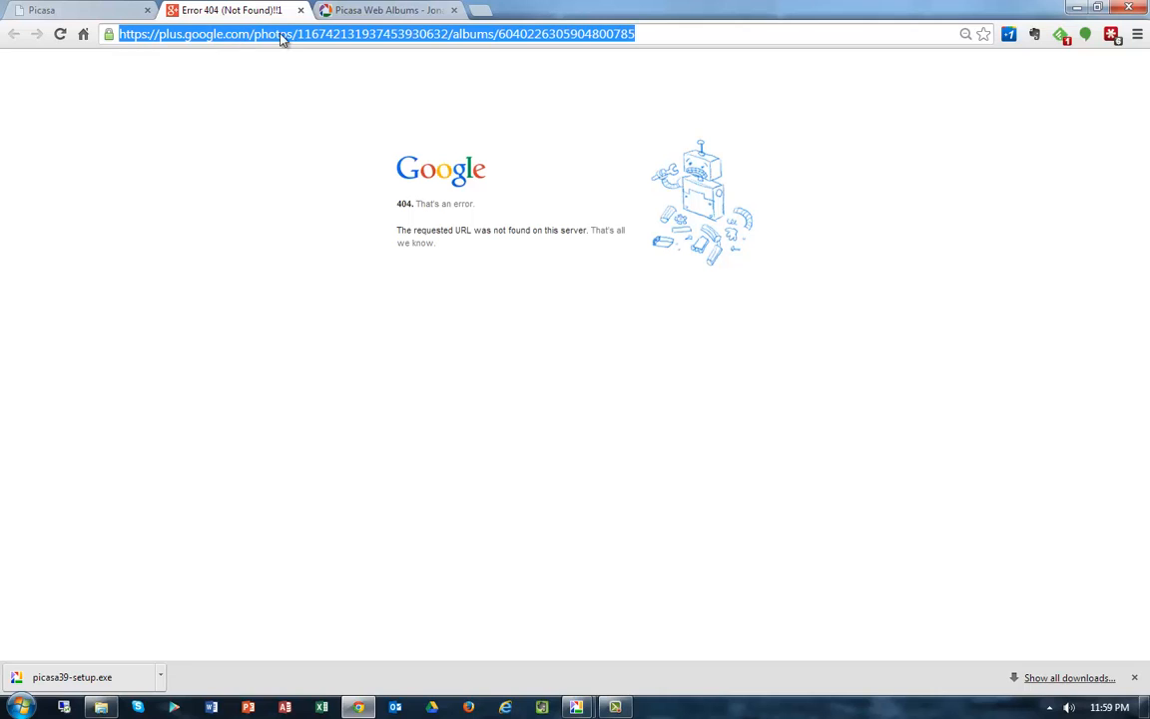
pyautogui.click(439, 8)
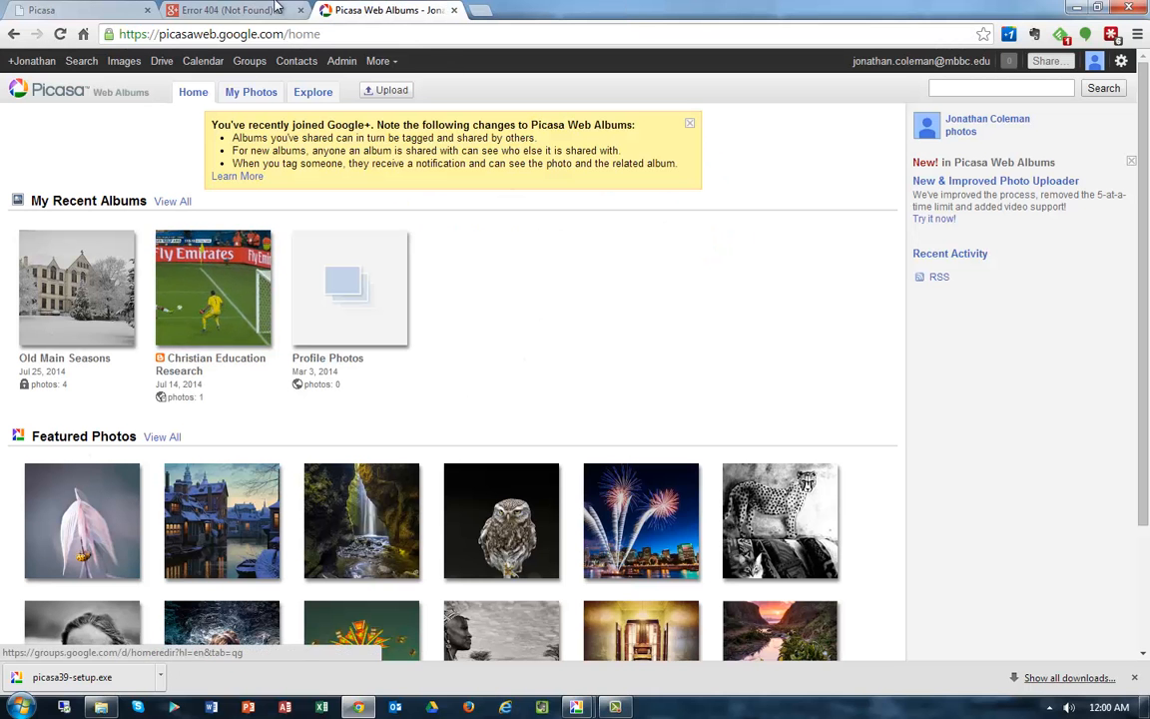
pyautogui.click(300, 10)
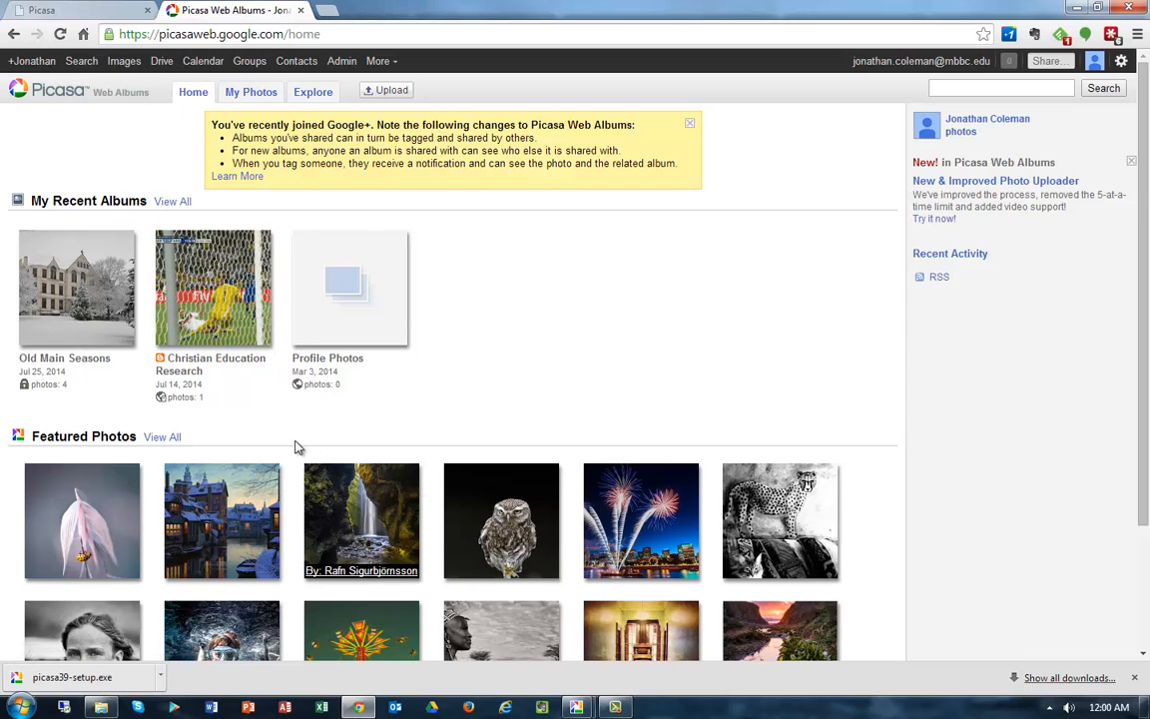
# - Open the Old Main Seasons web album and look over its Google+ sharing form without sharing it
pyautogui.click(99, 315)
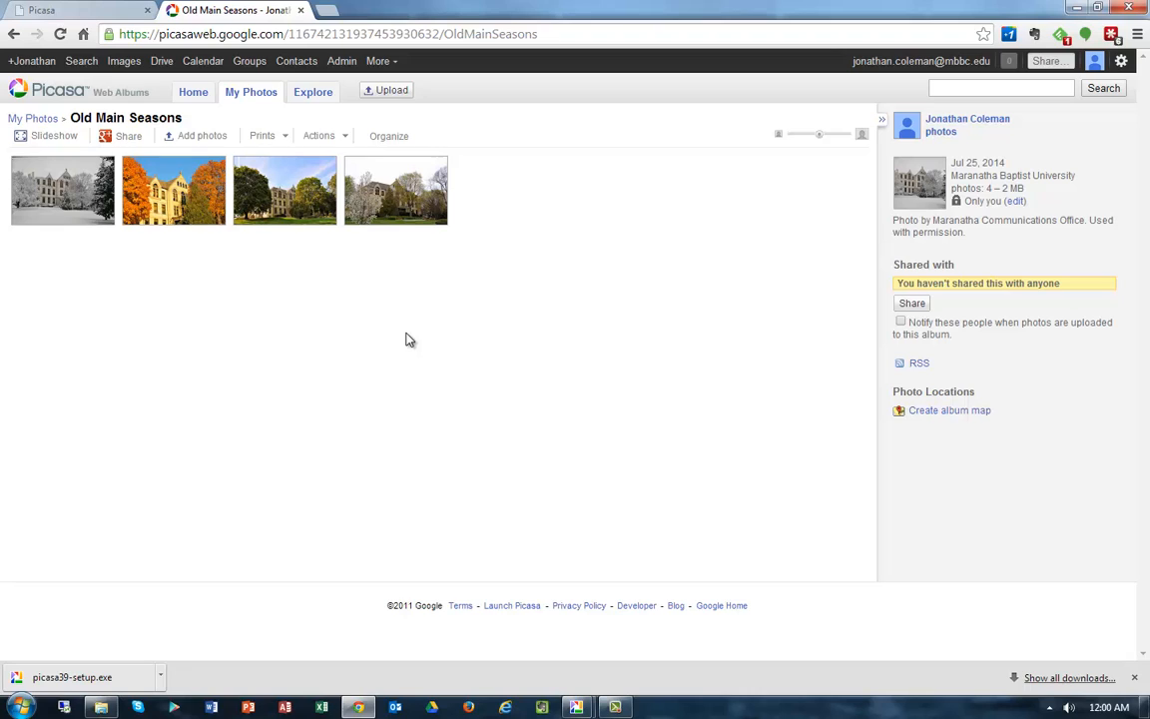
pyautogui.click(914, 304)
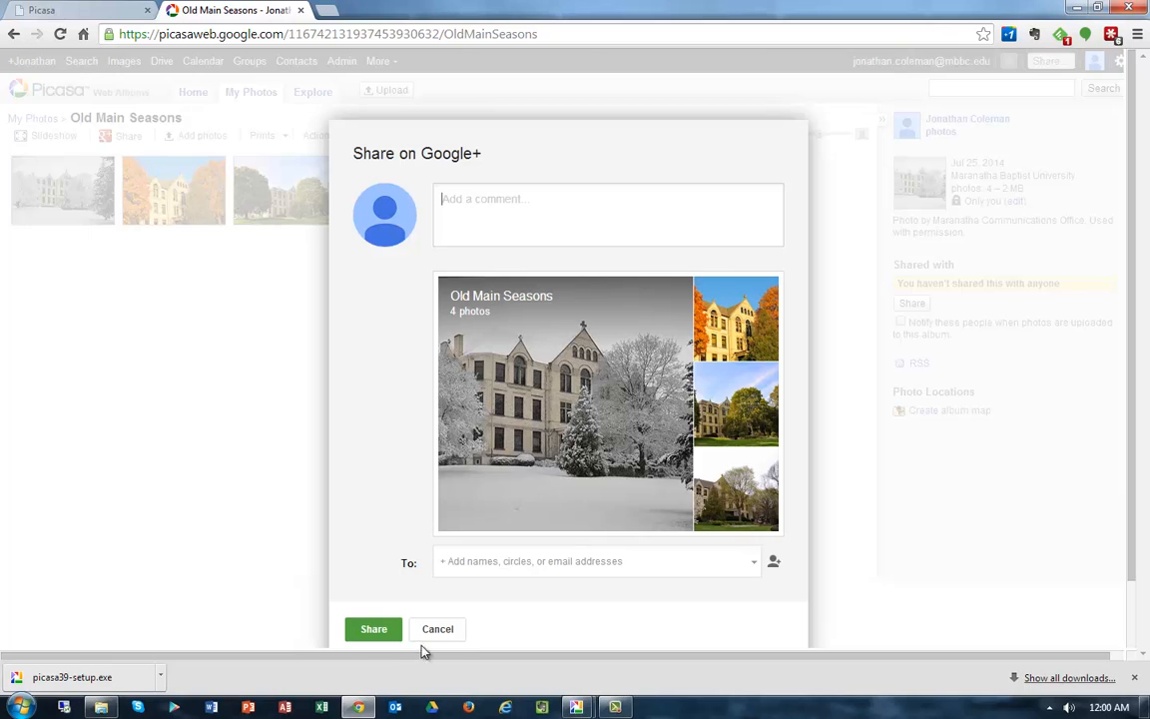
pyautogui.click(451, 630)
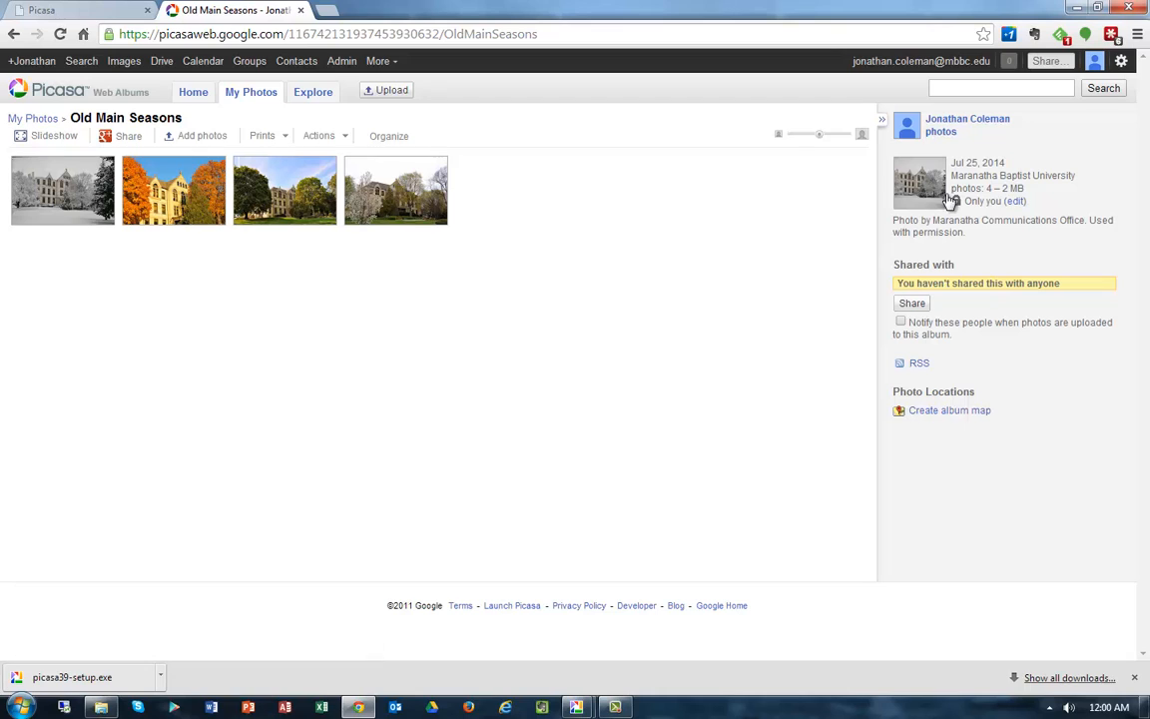
# - Open the Old Main Seasons album information for editing and set its visibility to "Limited, anyone with the link"
pyautogui.click(1017, 202)
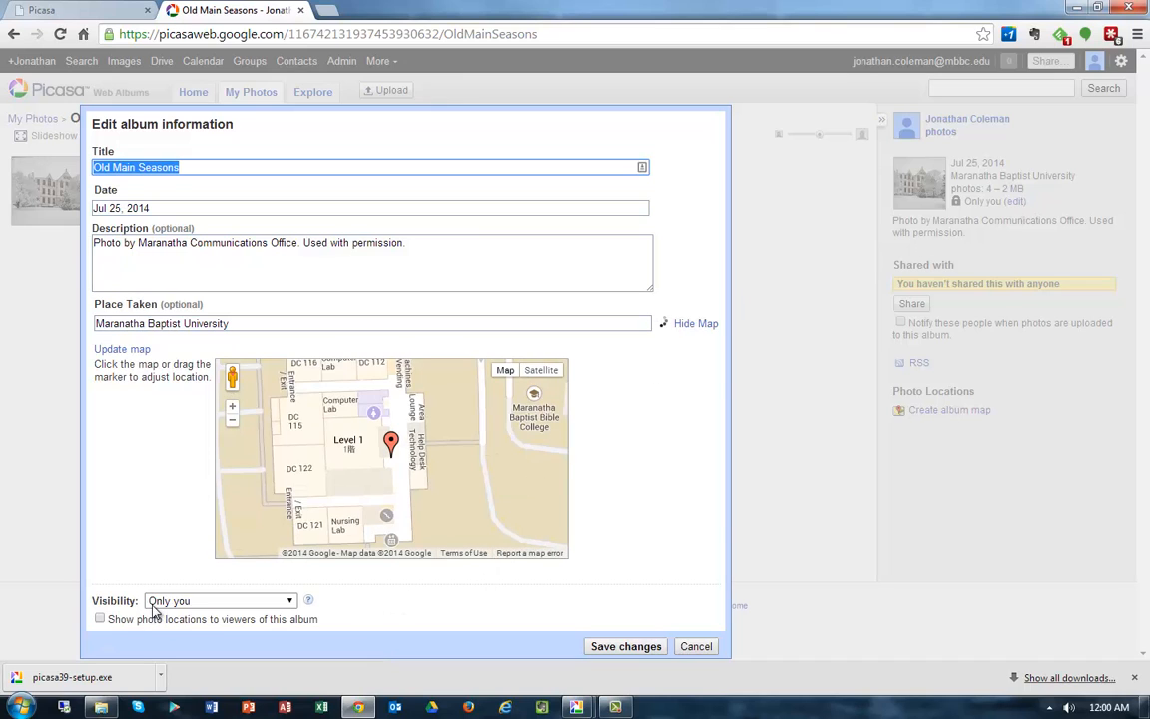
pyautogui.click(294, 601)
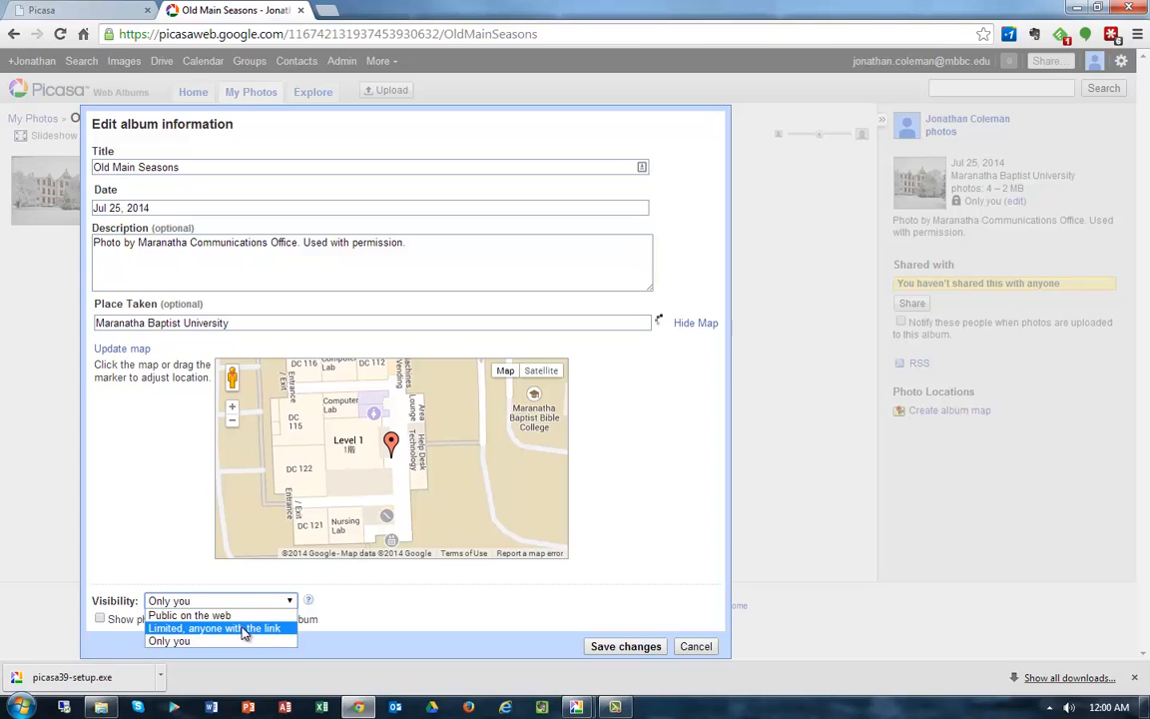
pyautogui.click(246, 628)
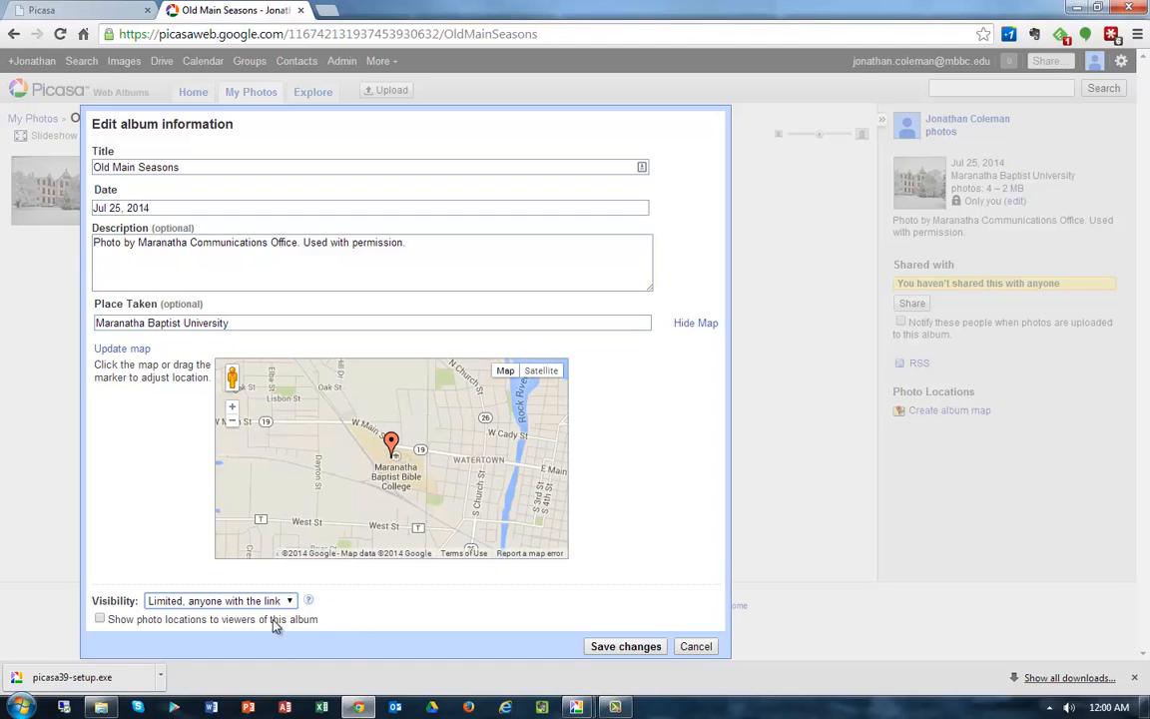
# - Try the album's visibility as "Public on the web", switch to the limited option, and select "Public on the web" again
pyautogui.click(288, 605)
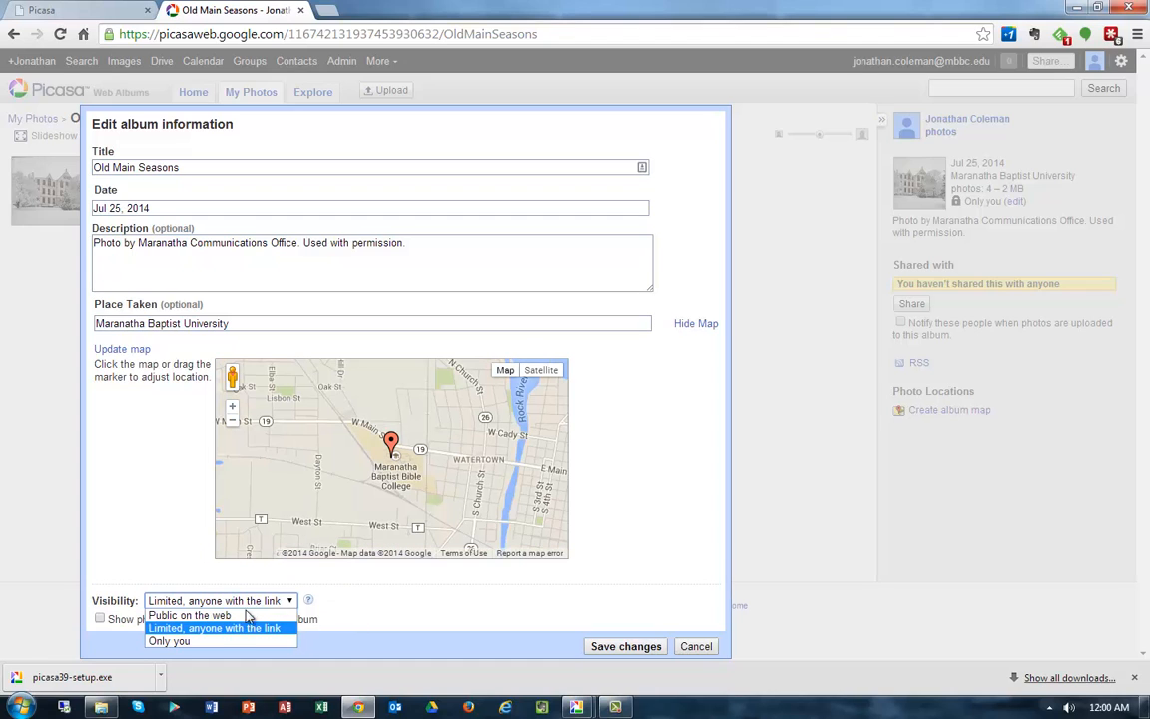
pyautogui.click(253, 619)
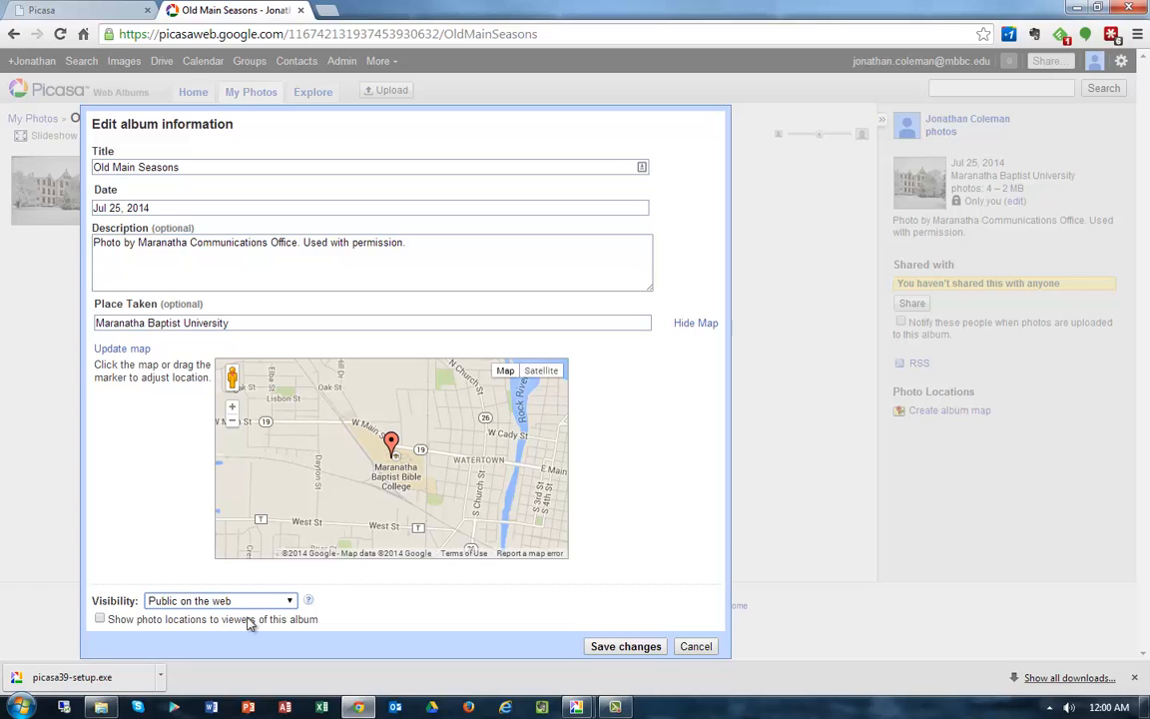
pyautogui.click(289, 602)
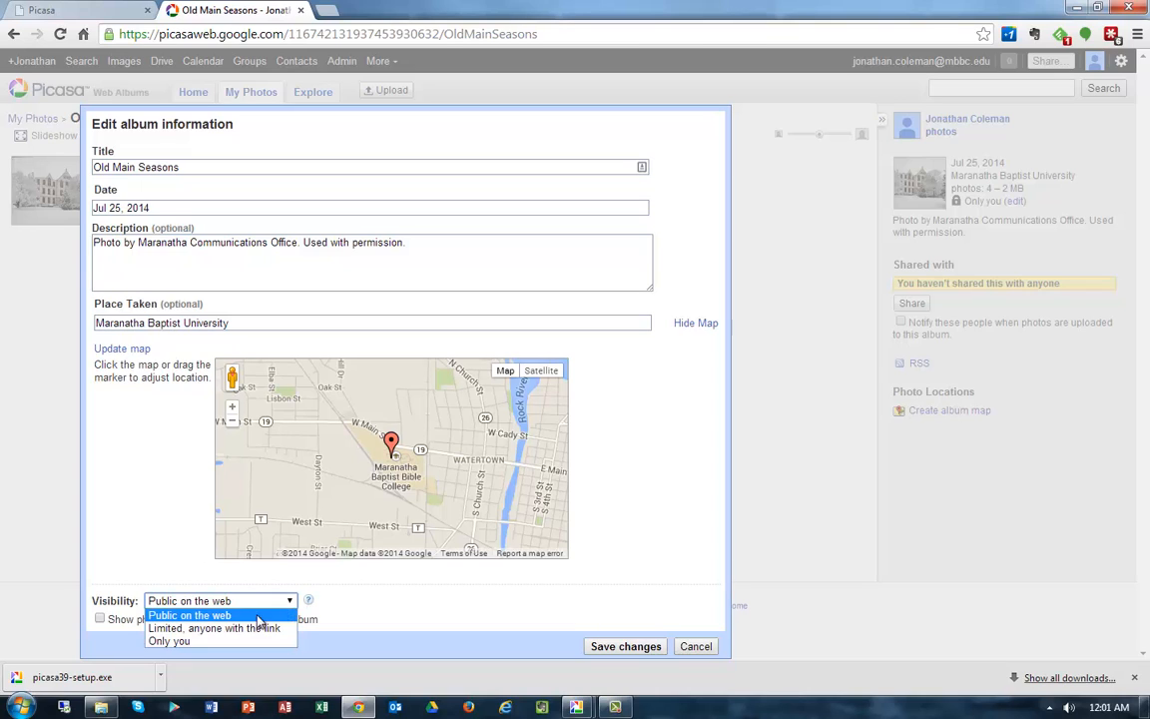
pyautogui.click(257, 629)
pyautogui.click(268, 601)
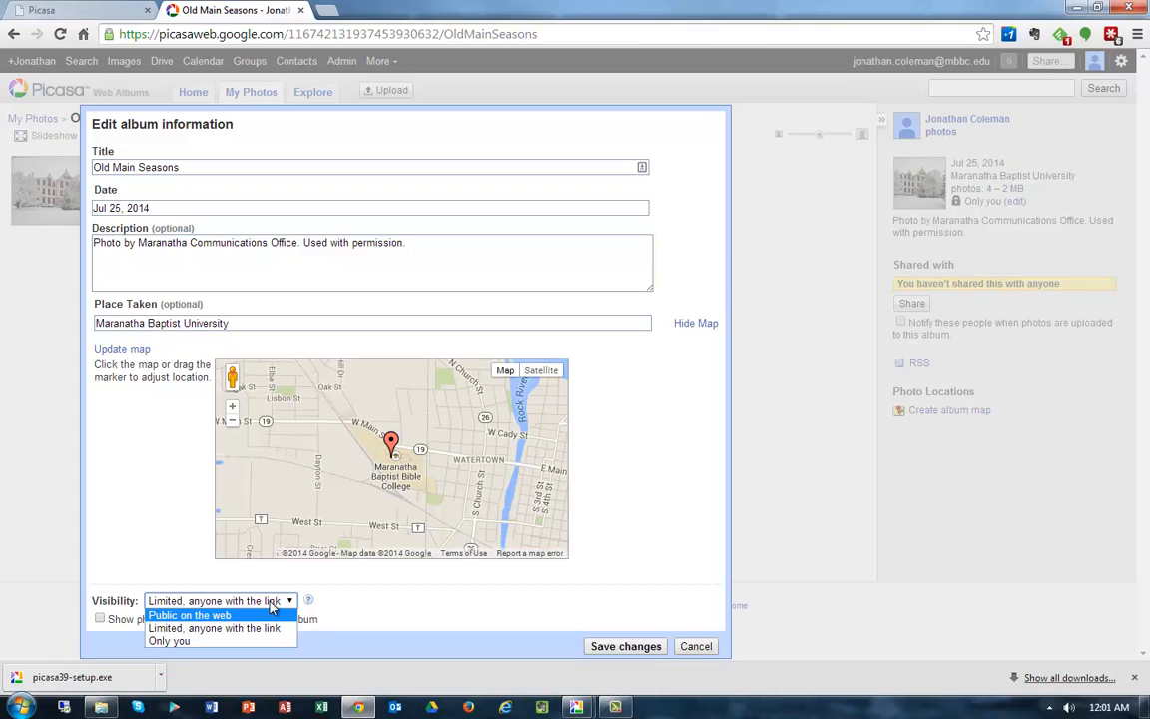
pyautogui.click(267, 617)
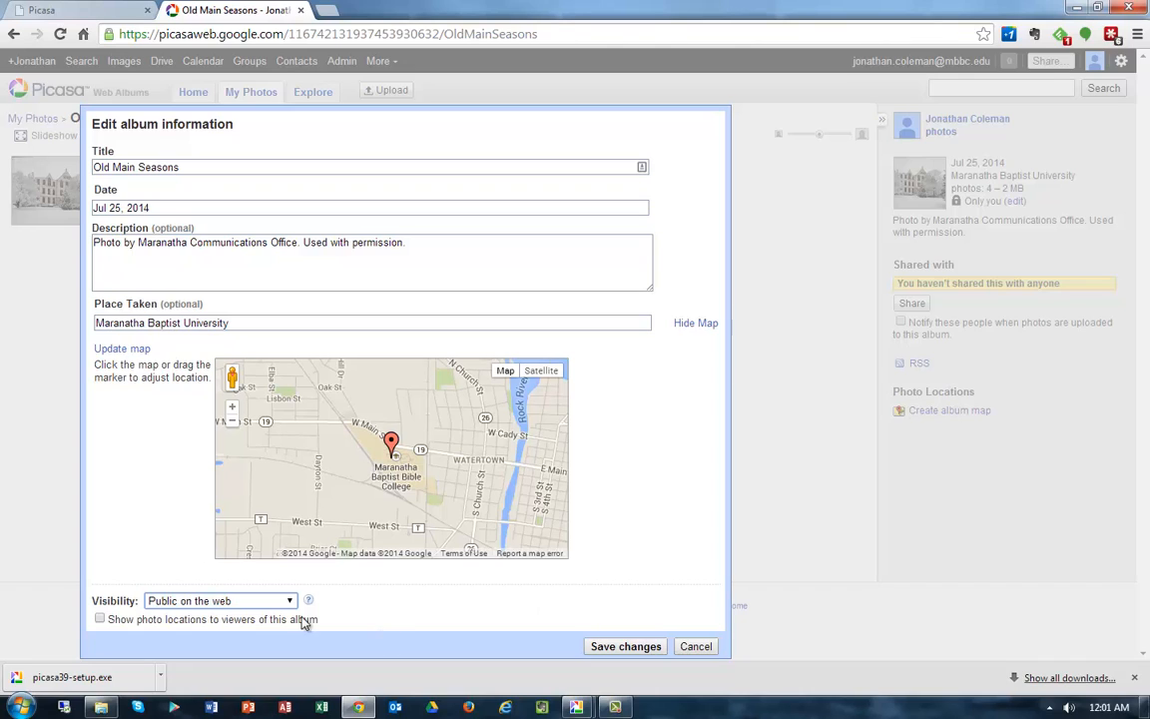
# - Choose "Limited, anyone with the link" as the album's visibility and save the album changes
pyautogui.click(262, 601)
pyautogui.click(266, 629)
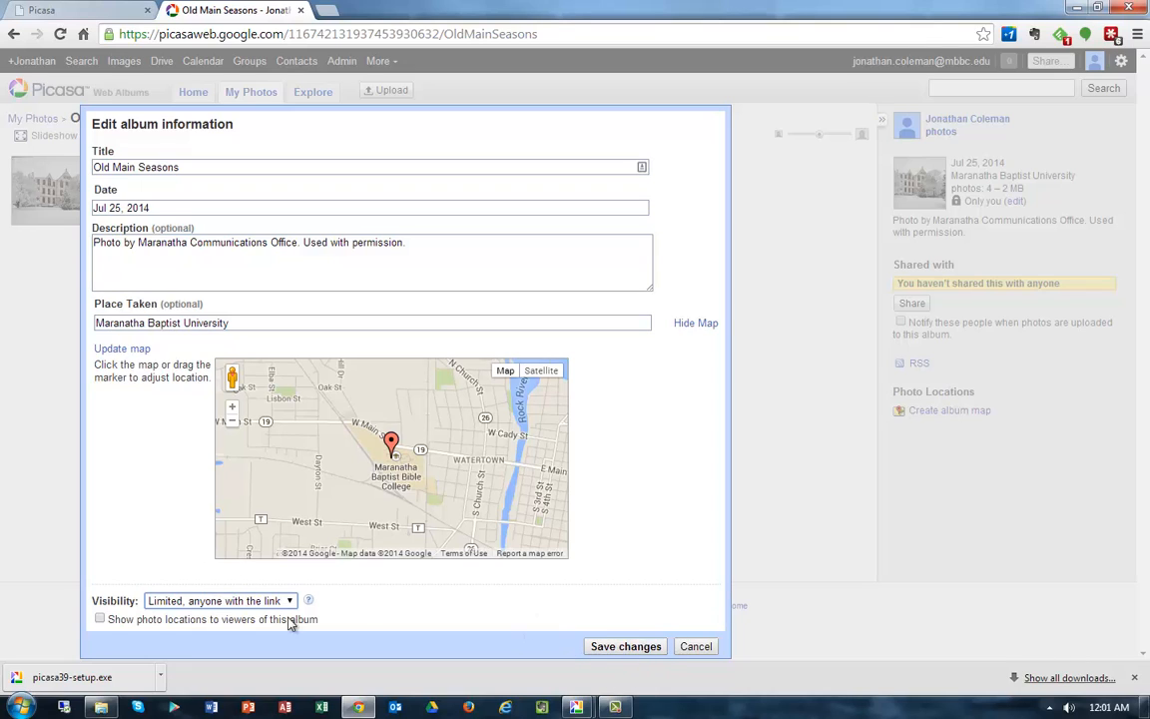
pyautogui.click(635, 649)
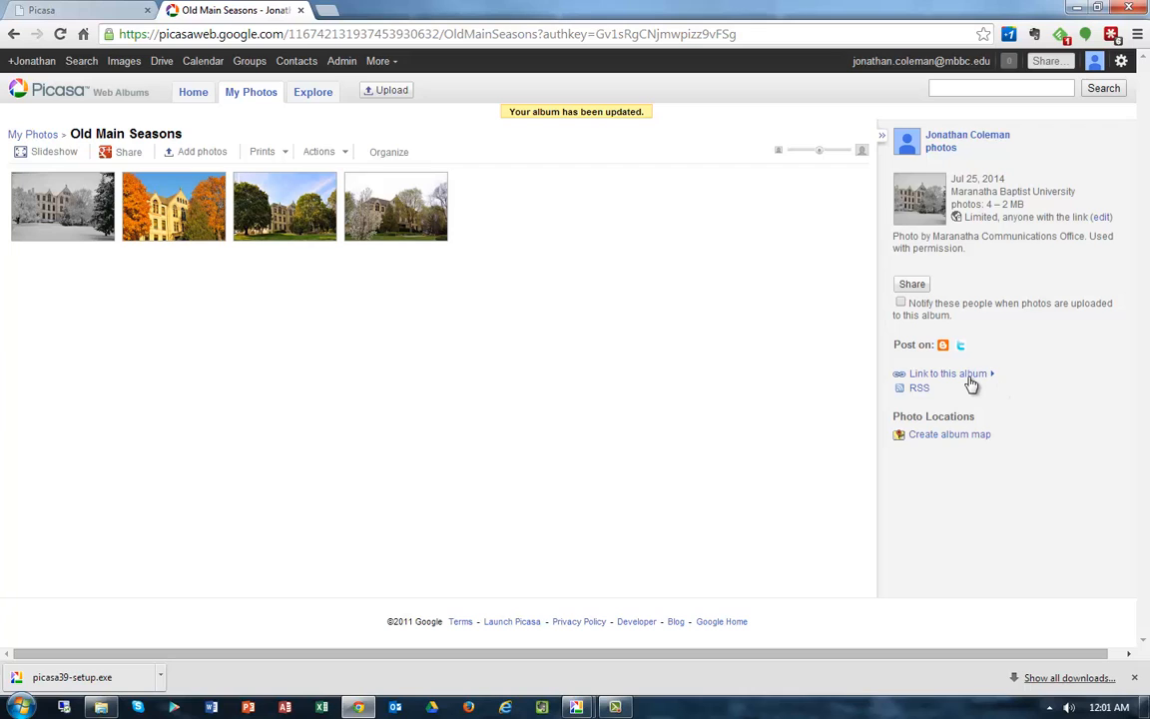
# - Open the embeddable slideshow options from the album's link settings and set the slideshow size to Extra large 600px
pyautogui.click(963, 377)
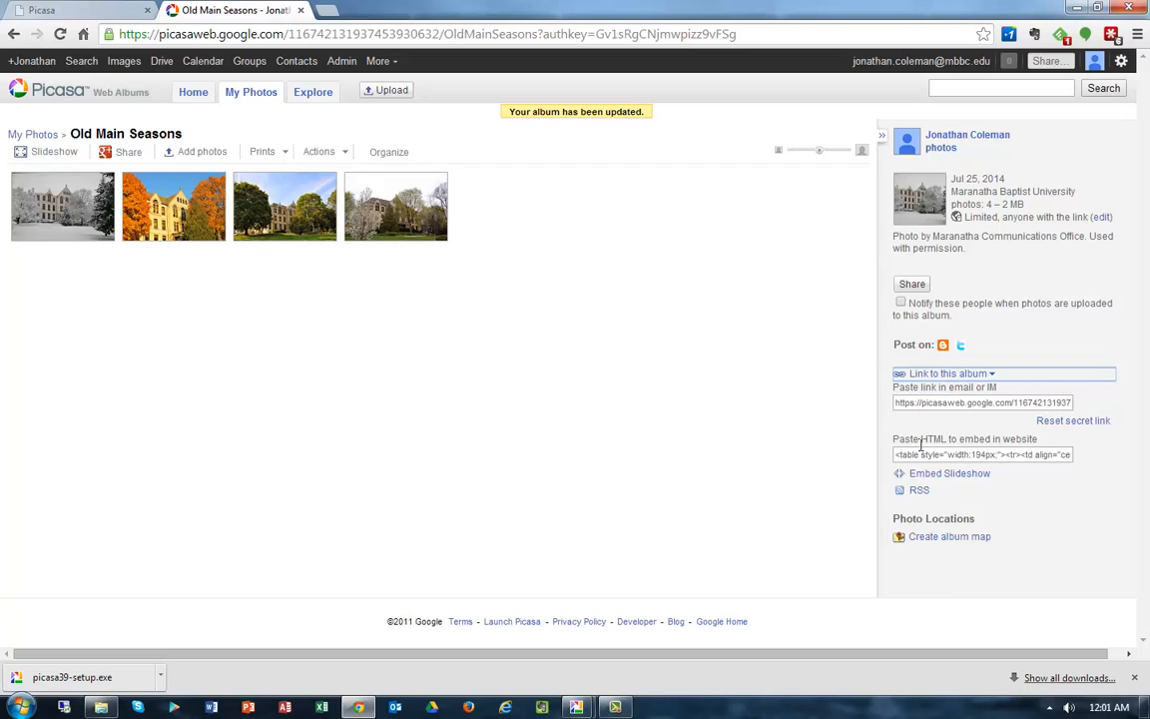
pyautogui.click(971, 478)
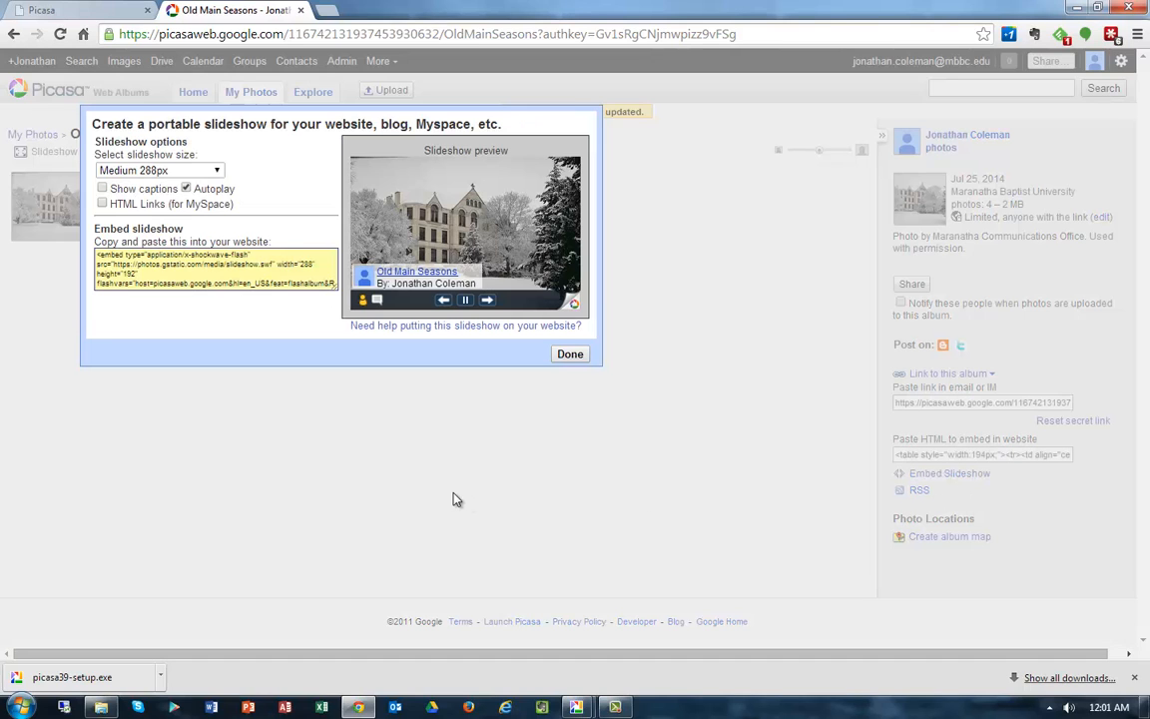
pyautogui.click(217, 173)
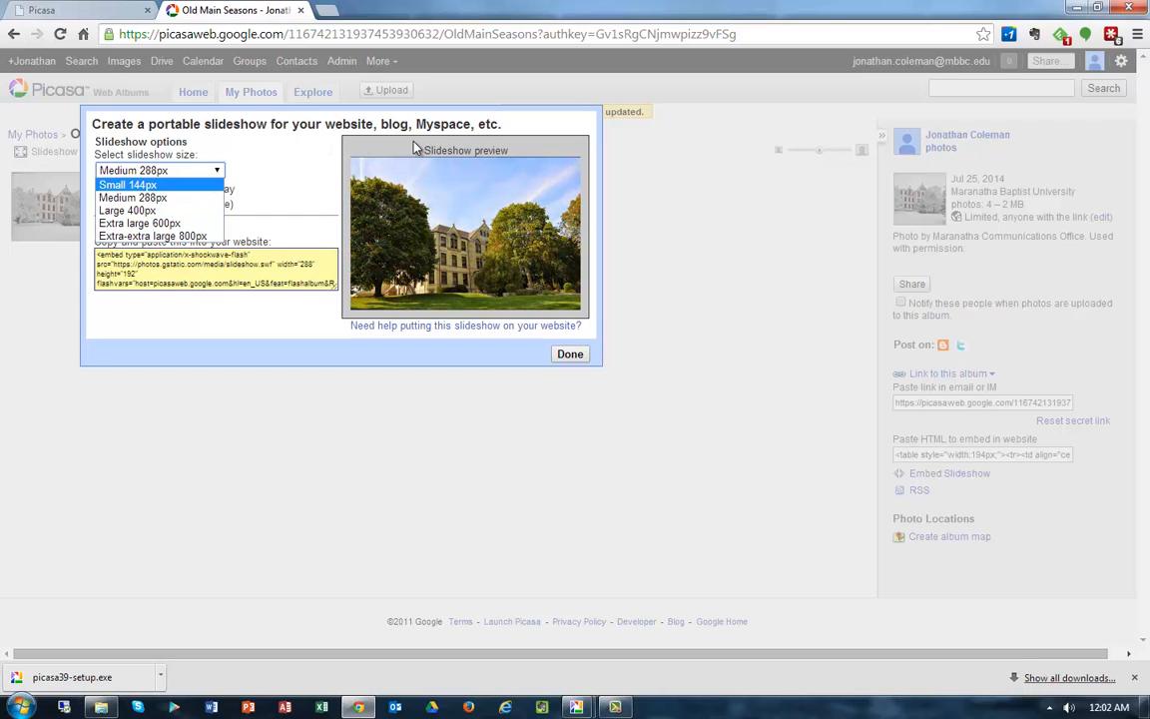
pyautogui.click(282, 165)
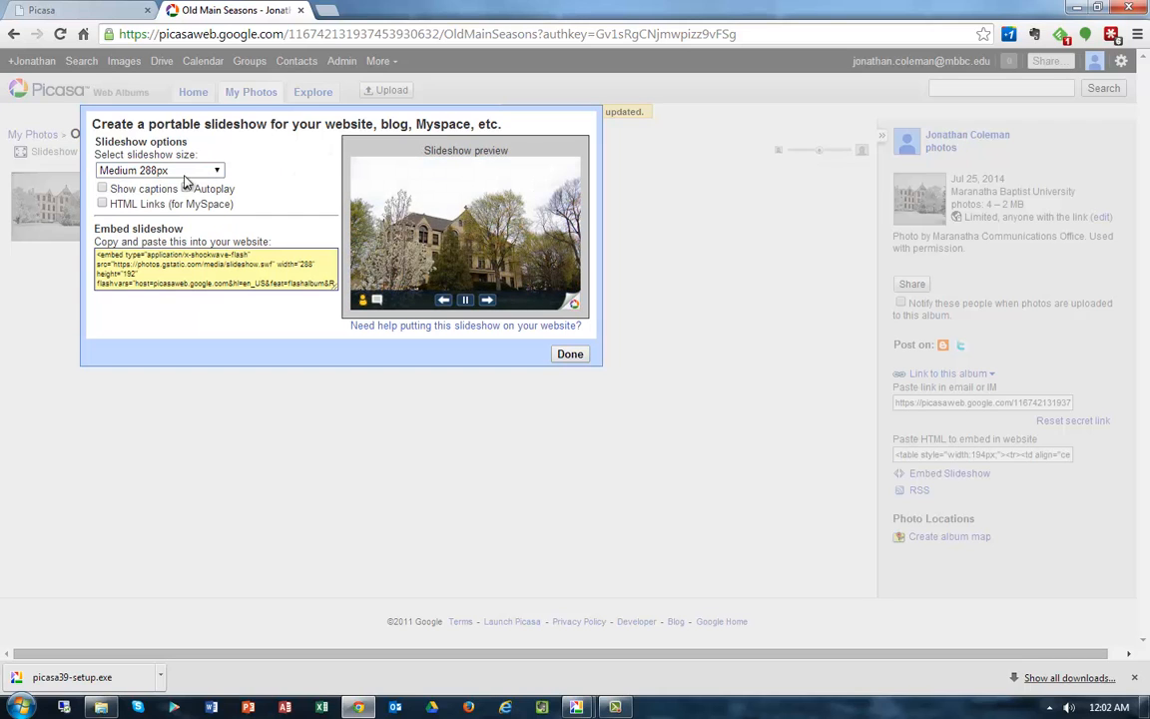
pyautogui.click(196, 170)
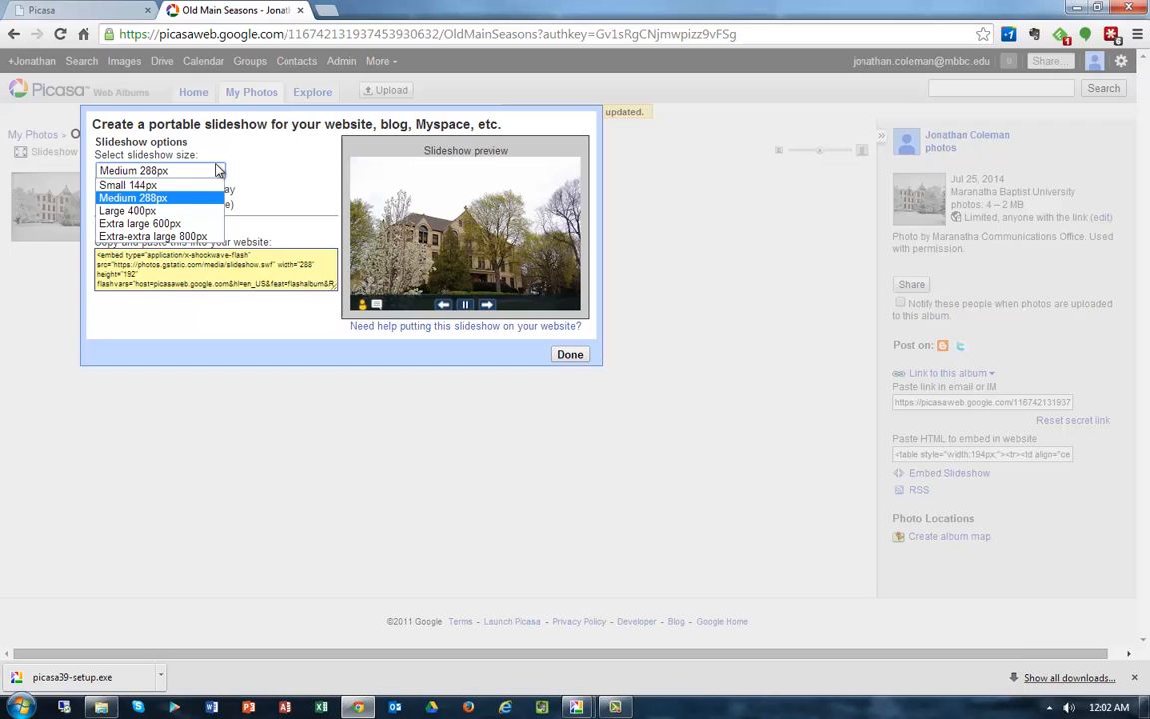
pyautogui.click(177, 223)
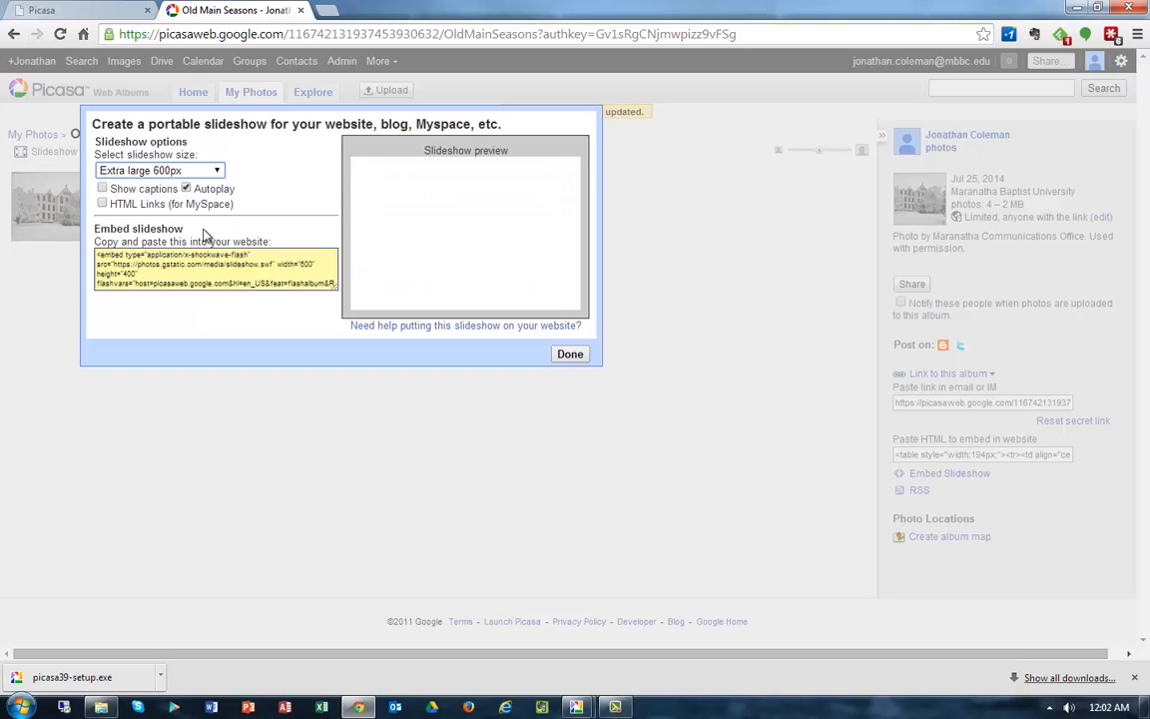
# - Enable captions for the slideshow, copy its entire embed code, and close the slideshow options
pyautogui.click(103, 189)
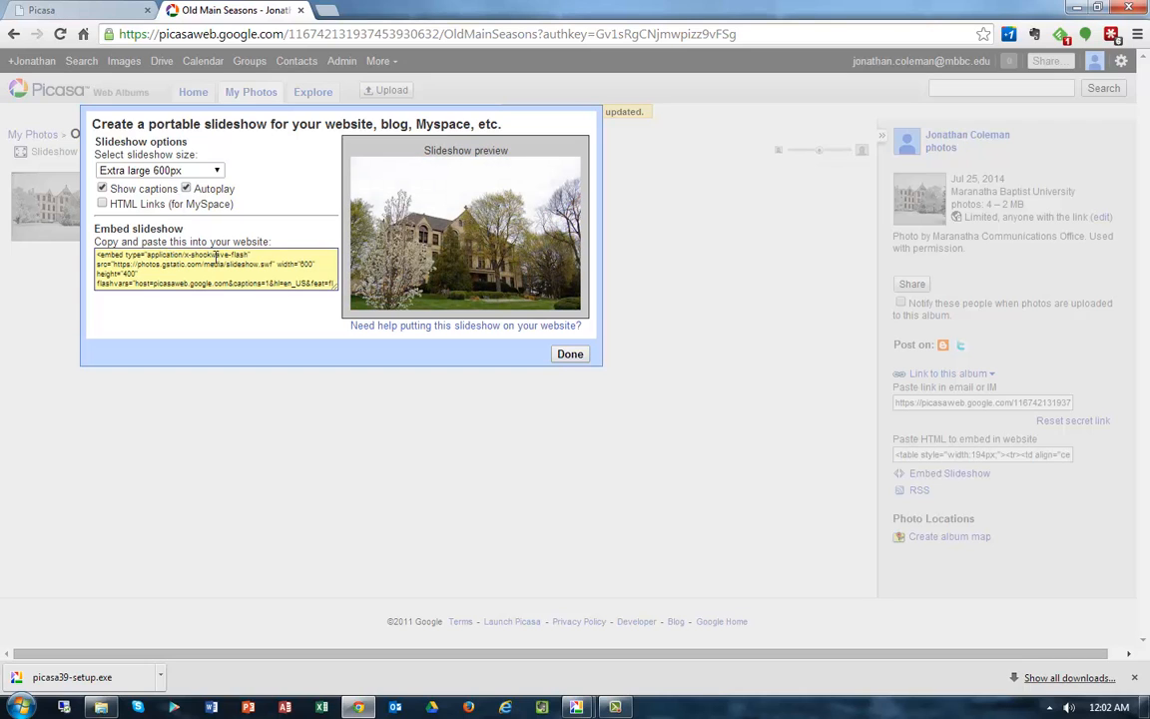
pyautogui.moveTo(97, 252); pyautogui.dragTo(373, 343)
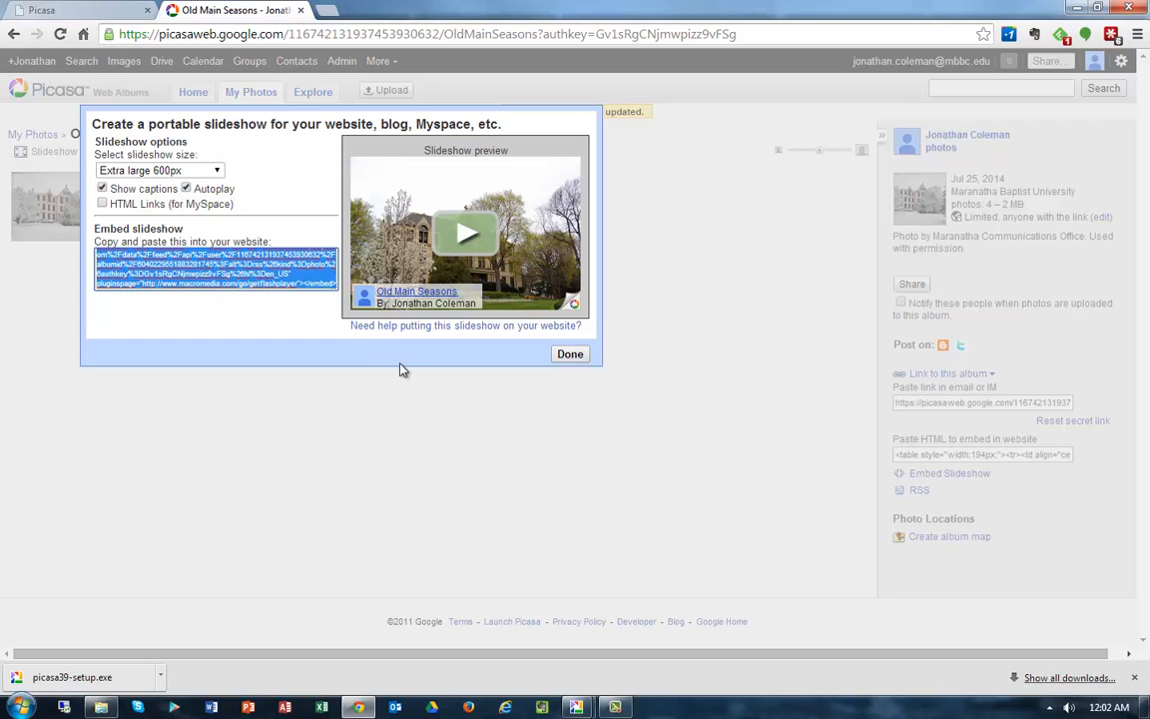
pyautogui.click(569, 354)
# - Open blogger.com in a new browser tab and start a new post on the Christian Education Research blog
pyautogui.click(336, 9)
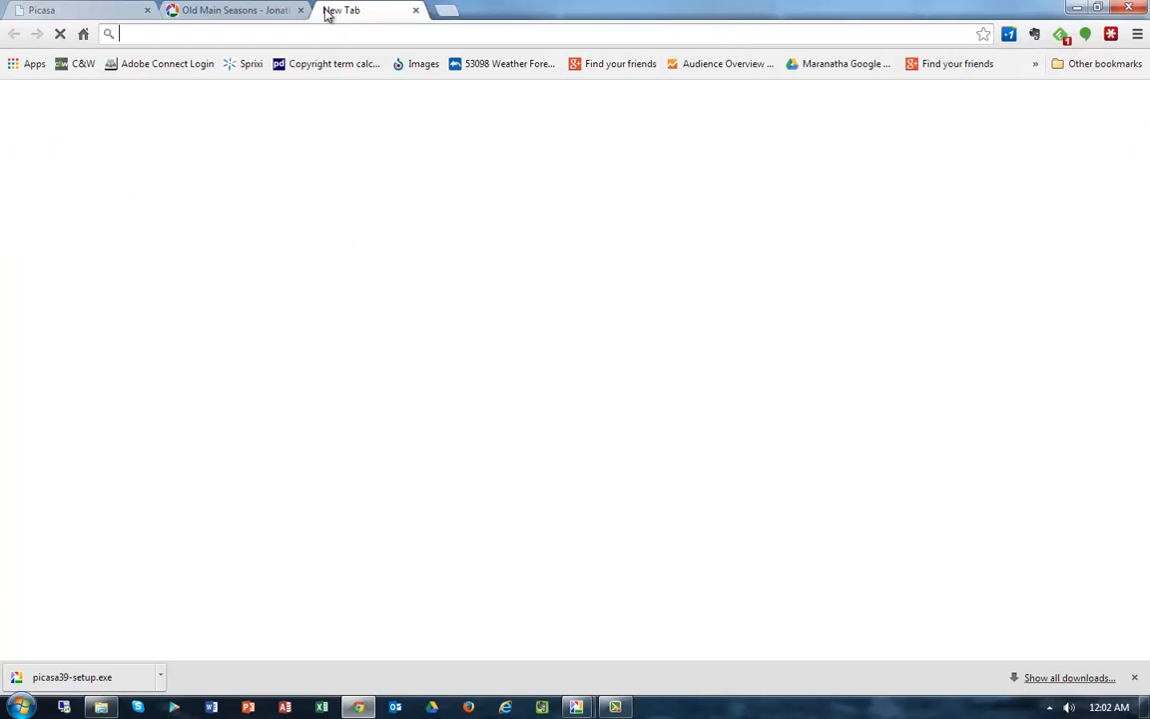
pyautogui.write('blogger.com')
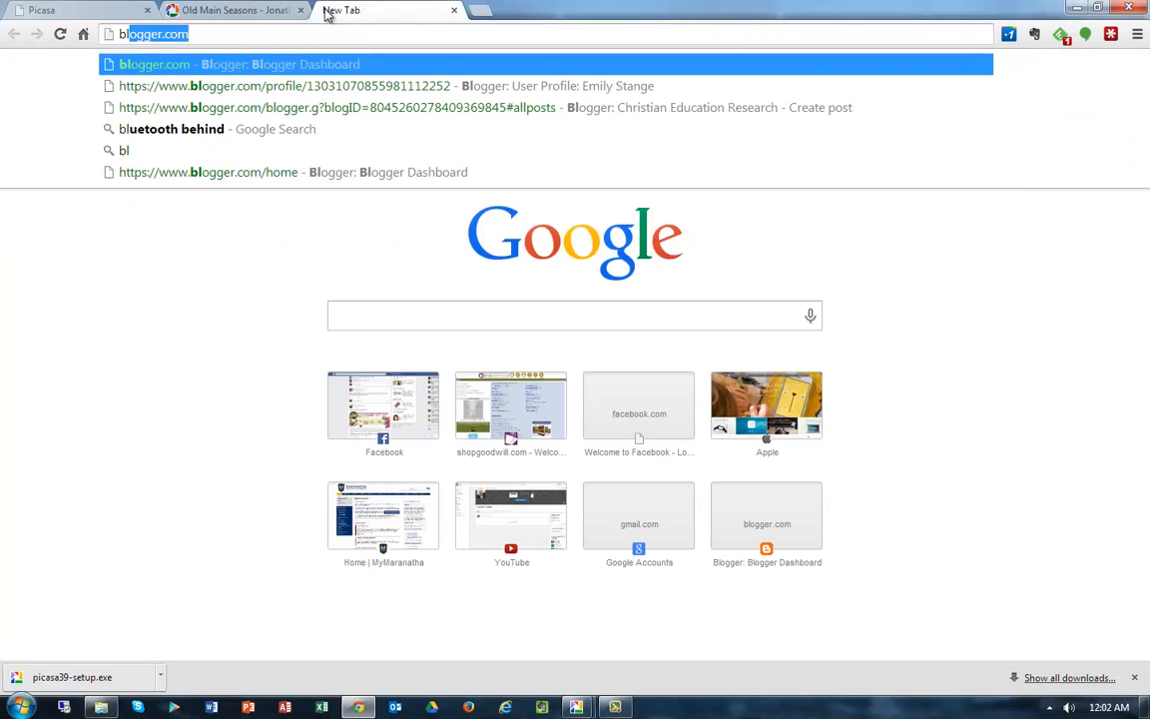
pyautogui.press('Return')
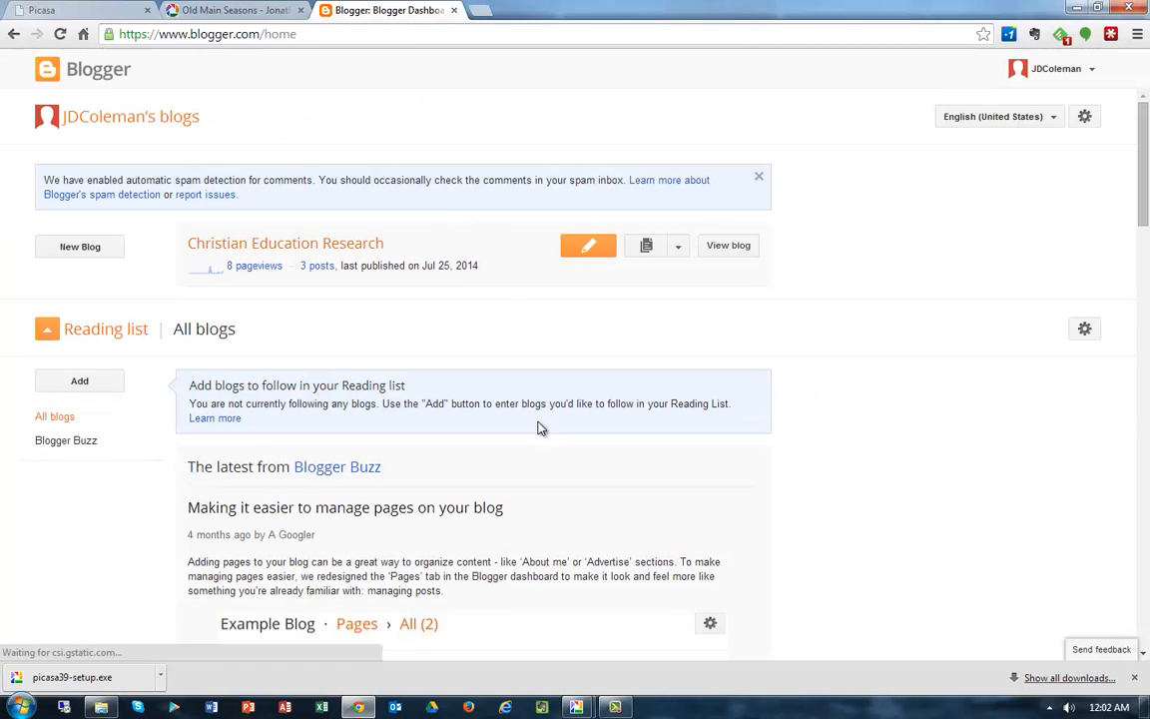
pyautogui.click(588, 247)
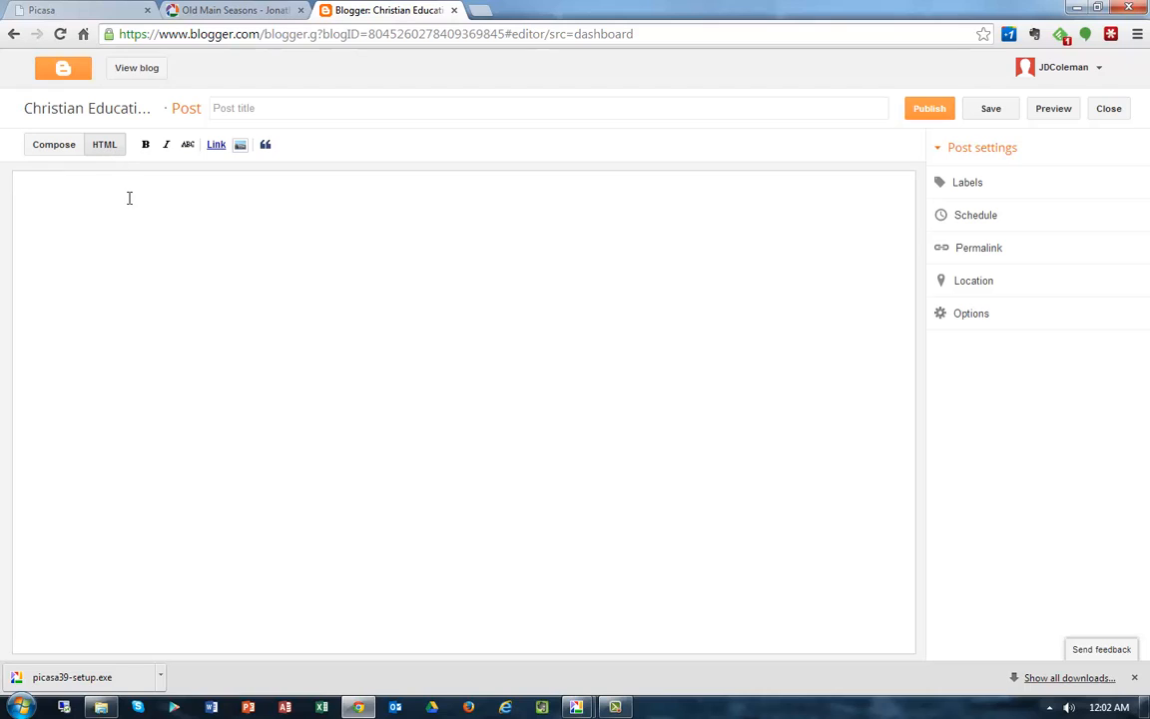
# - Title the post "Old Main Seasons" and paste the slideshow embed code into its HTML body
pyautogui.click(266, 106)
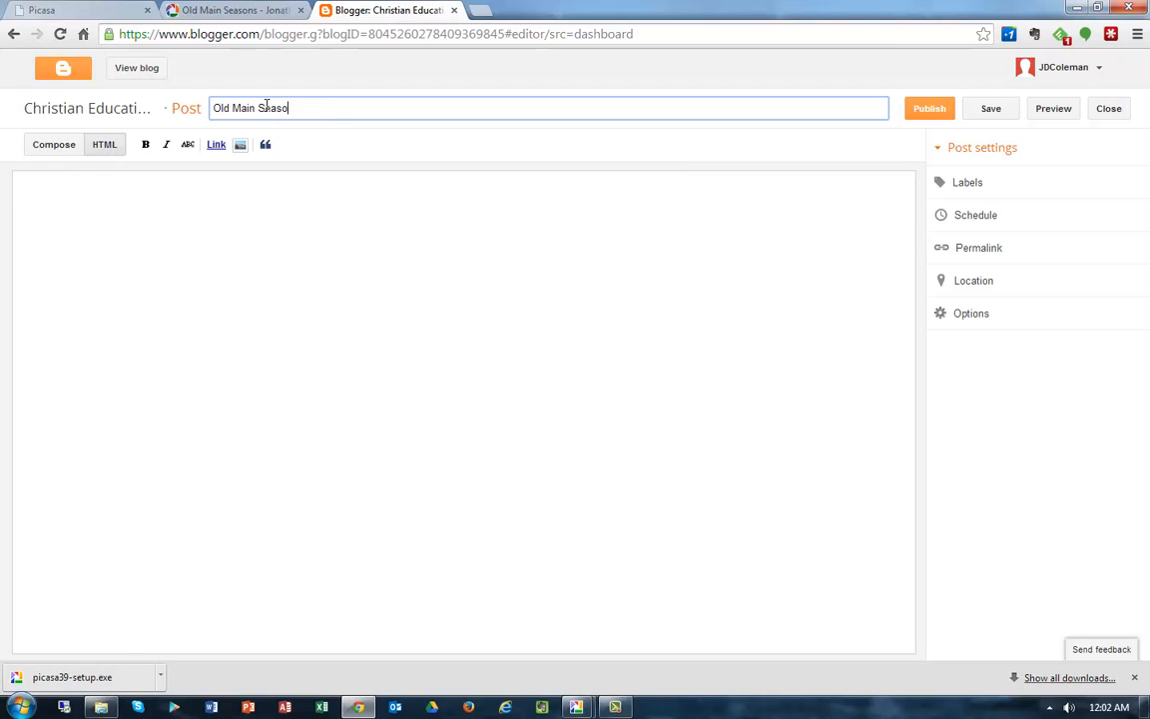
pyautogui.click(163, 273)
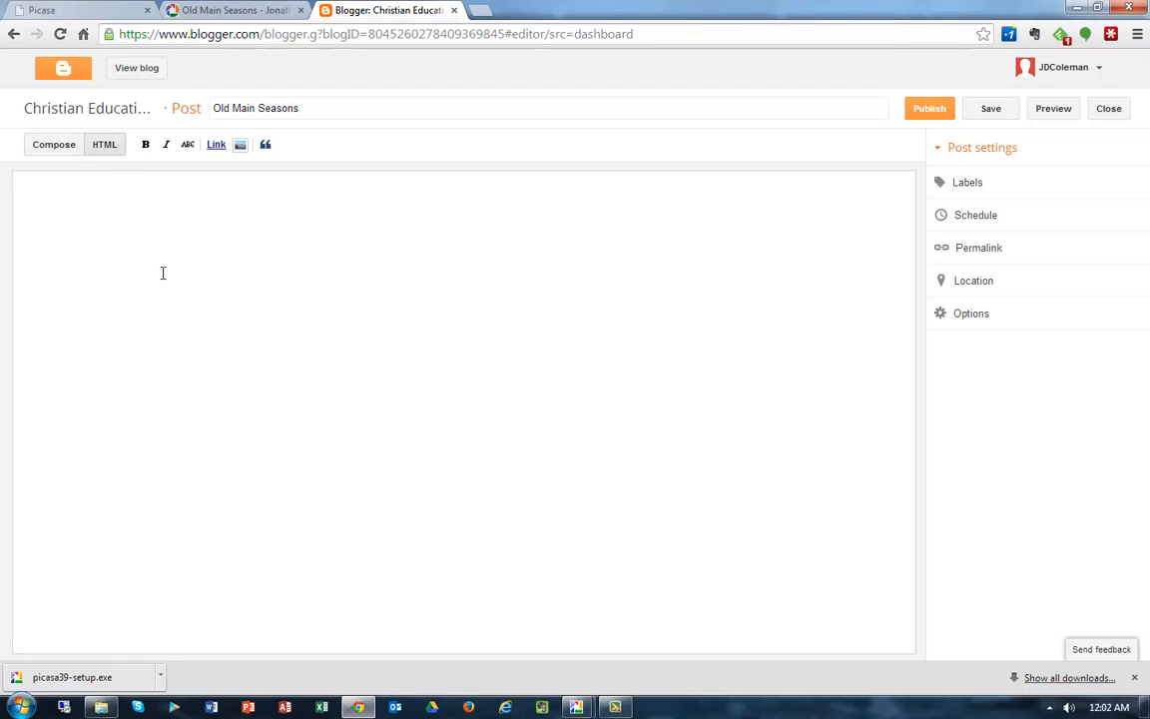
pyautogui.hotkey('ctrl', 'v')
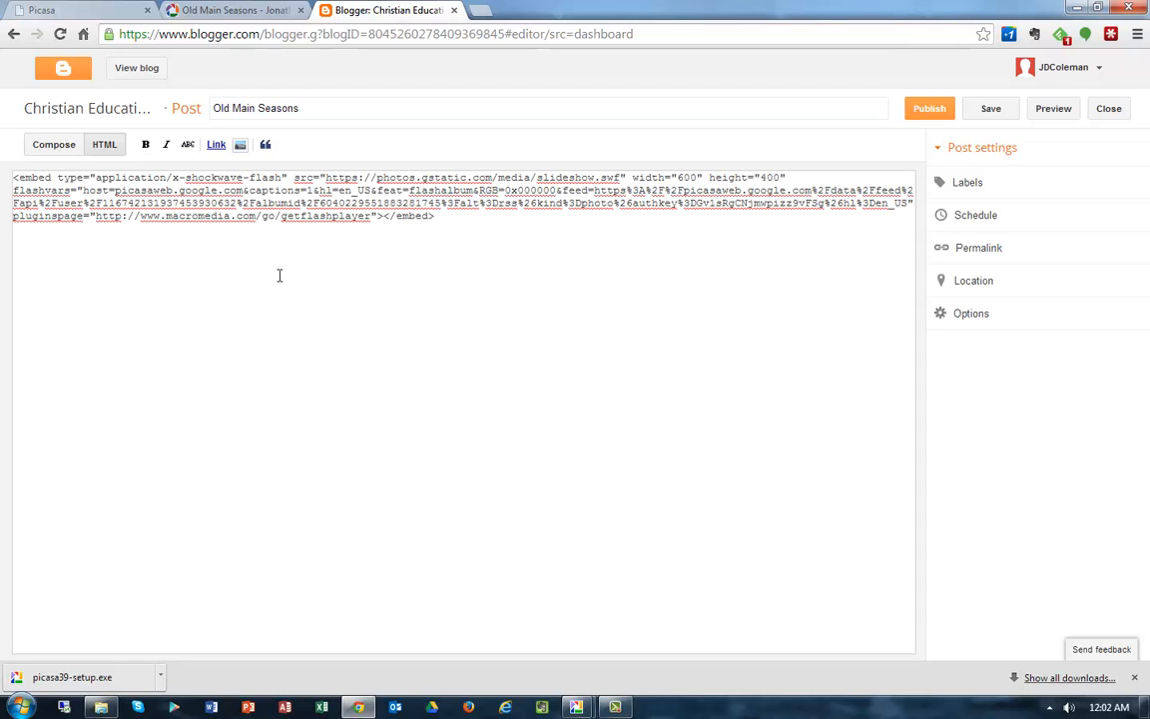
# - Switch the post to the Compose view, save it, and publish it
pyautogui.click(55, 145)
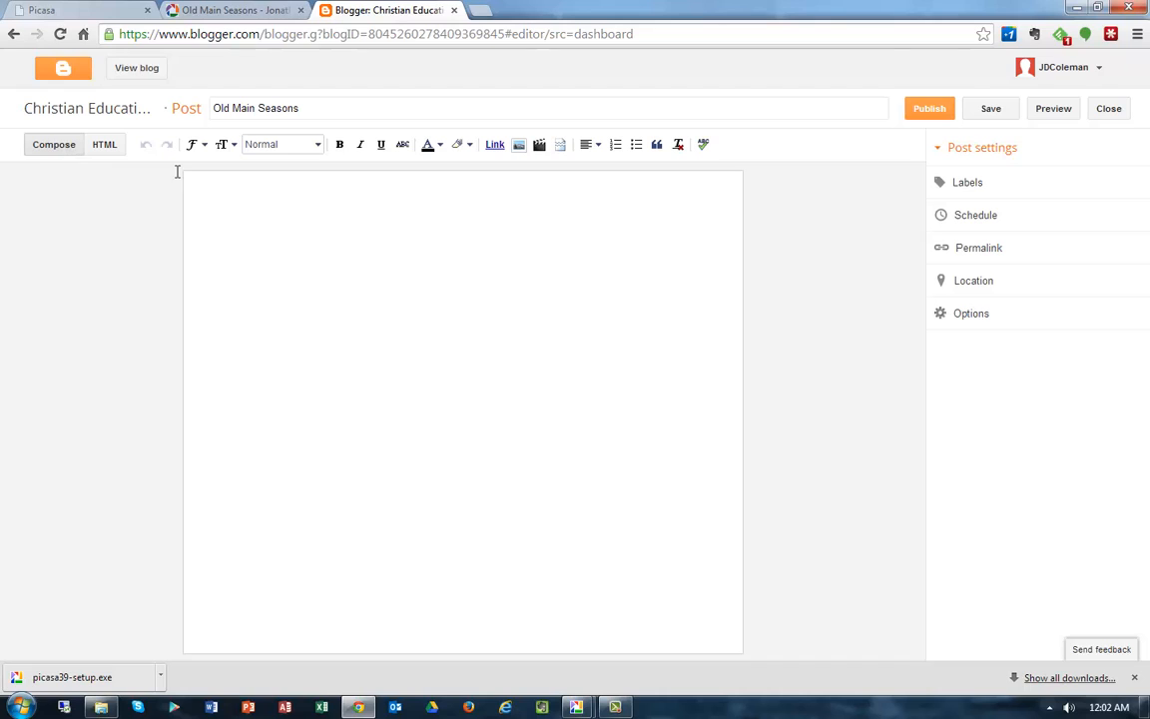
pyautogui.click(996, 111)
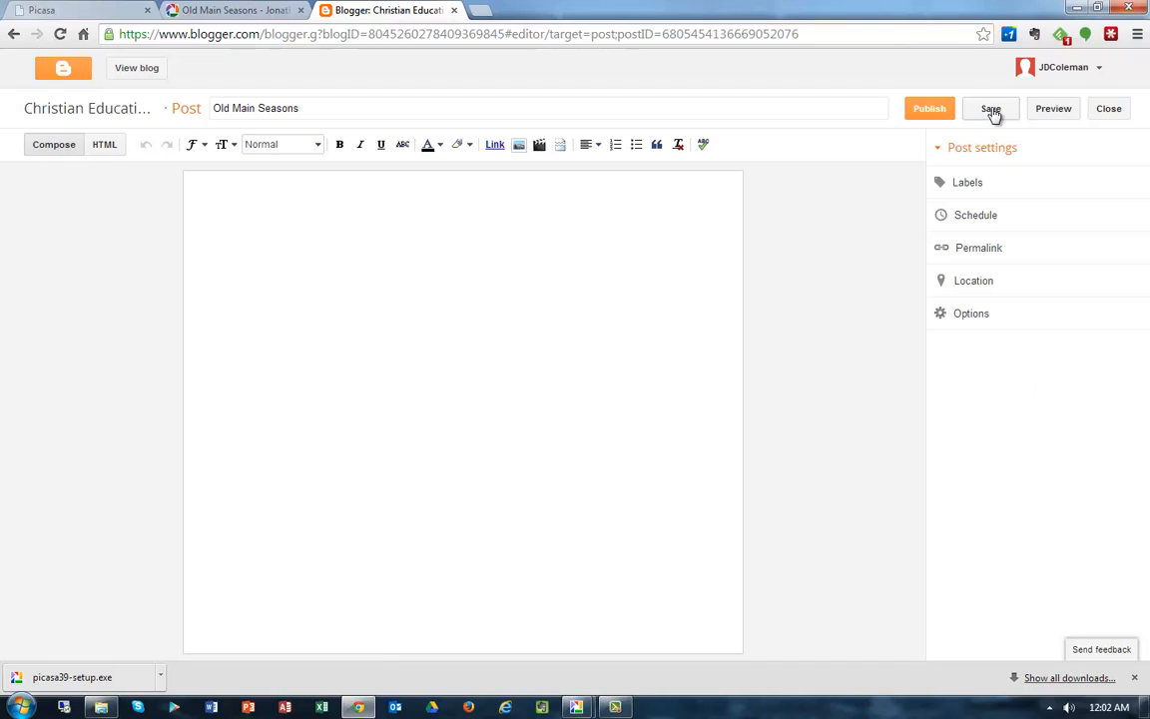
pyautogui.click(929, 110)
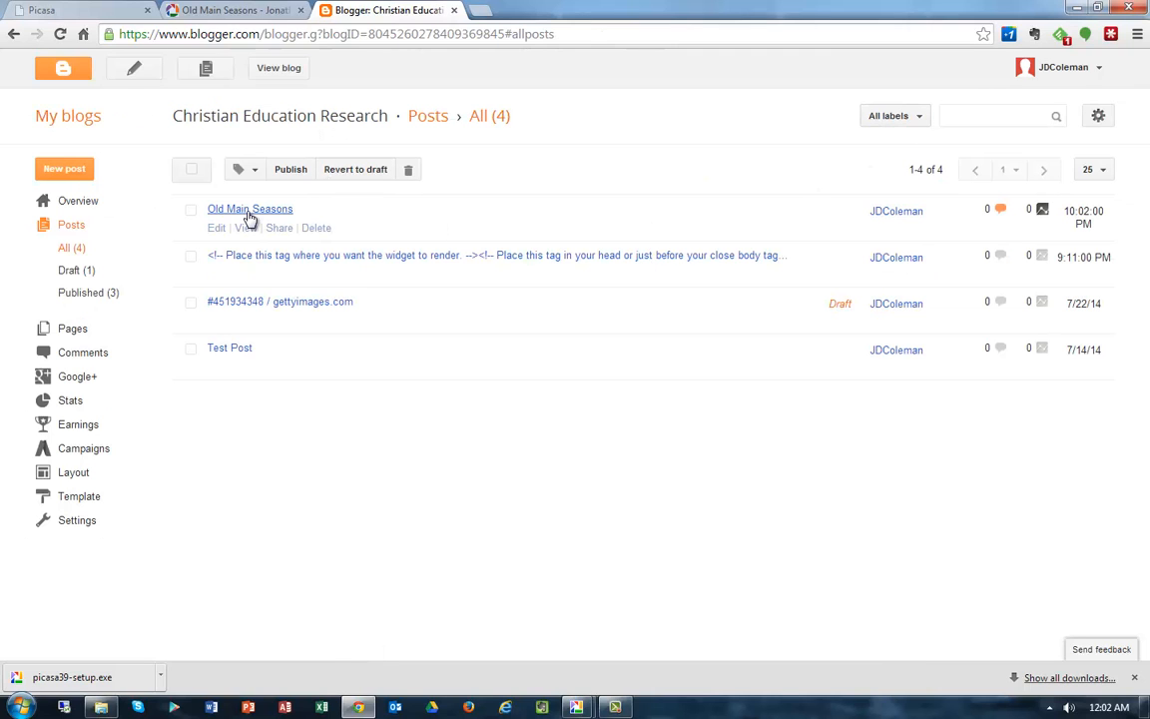
# - View the published Old Main Seasons post and step forward and backward through its embedded slideshow photos
pyautogui.click(242, 229)
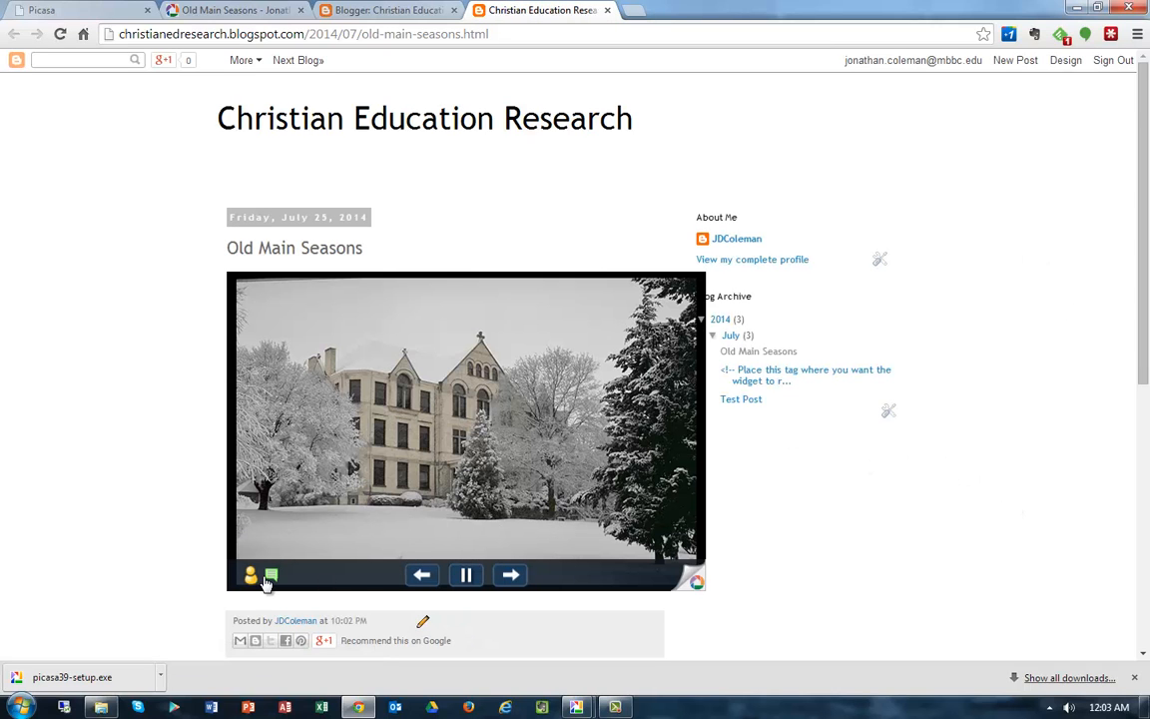
pyautogui.moveTo(266, 582)
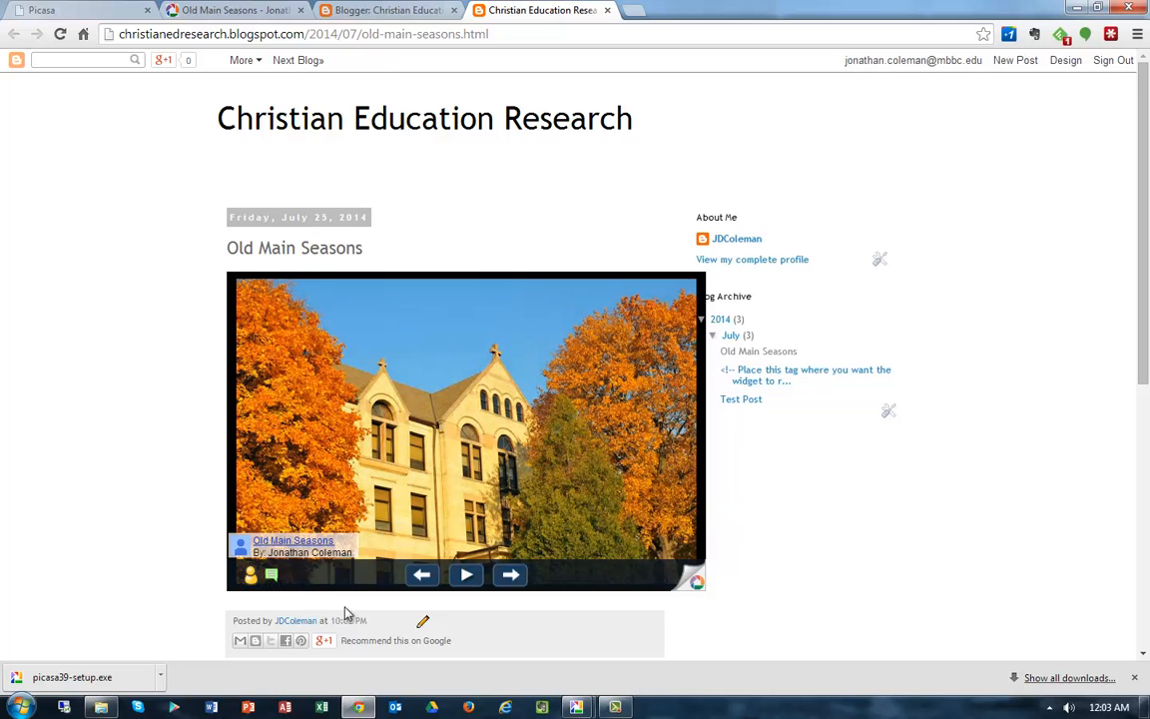
pyautogui.click(510, 575)
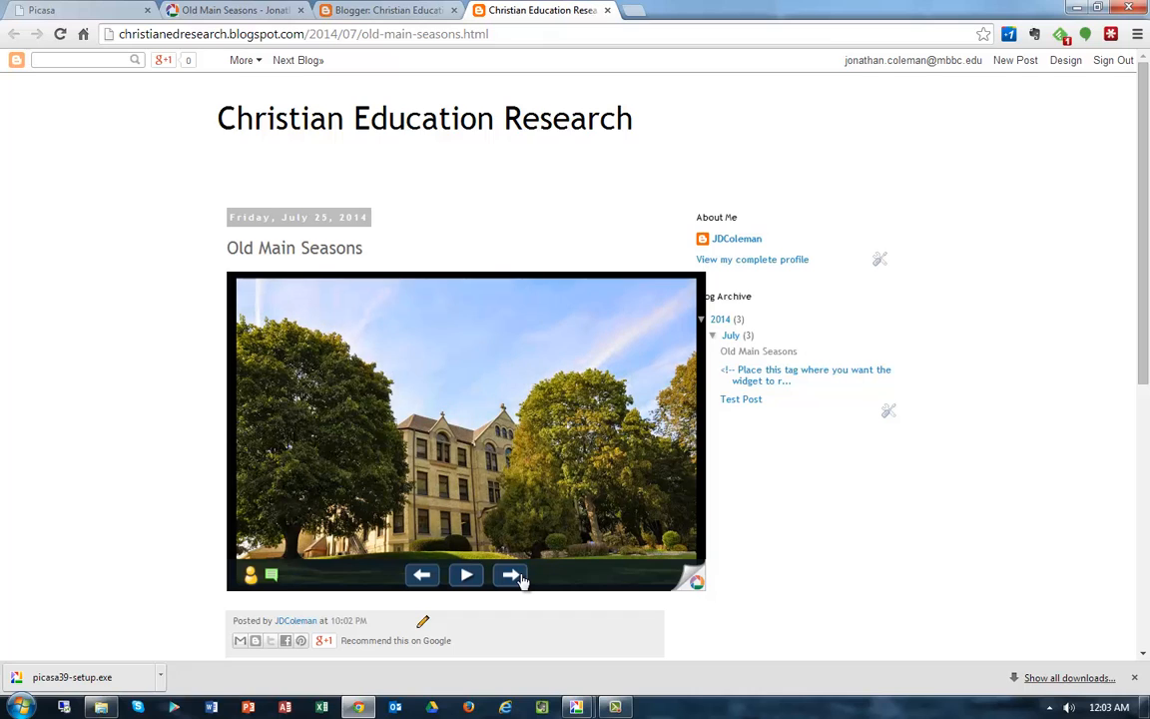
pyautogui.click(518, 576)
pyautogui.click(518, 577)
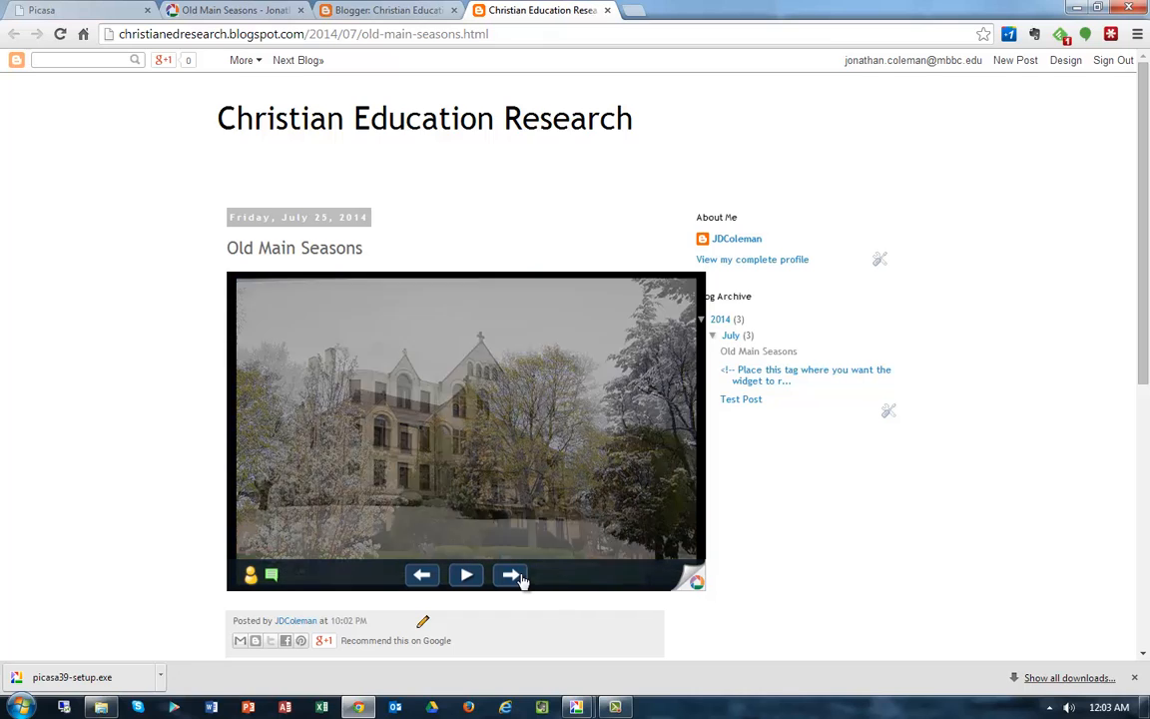
pyautogui.click(518, 576)
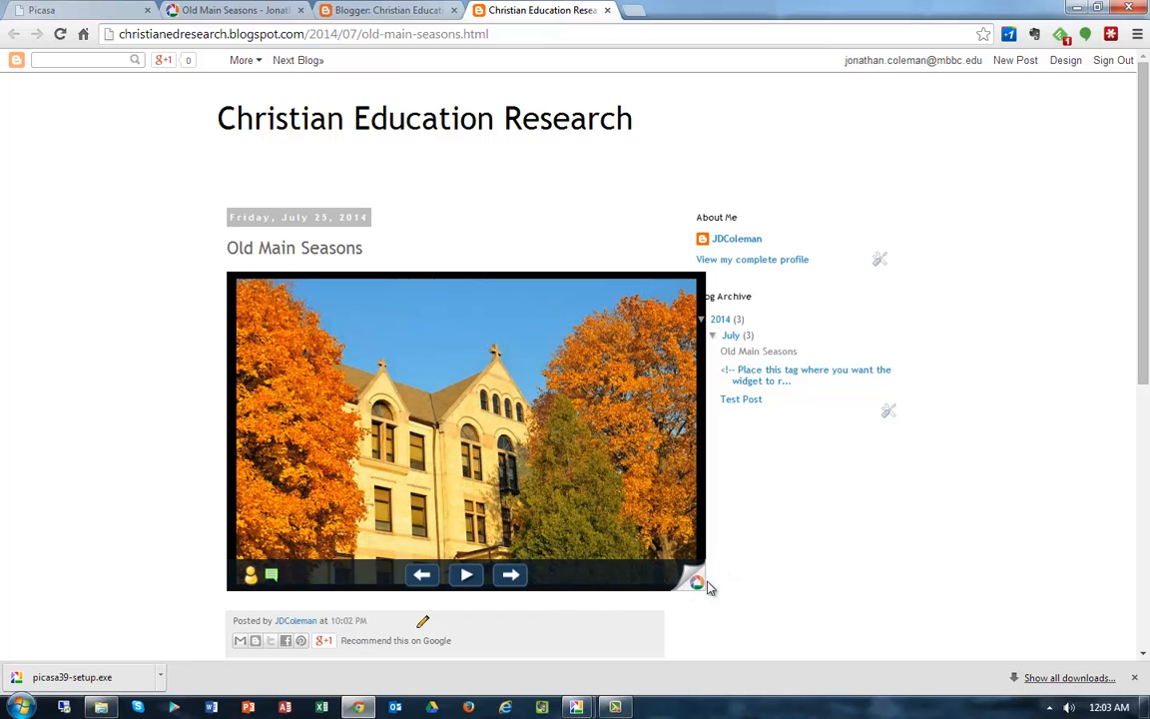
pyautogui.click(426, 587)
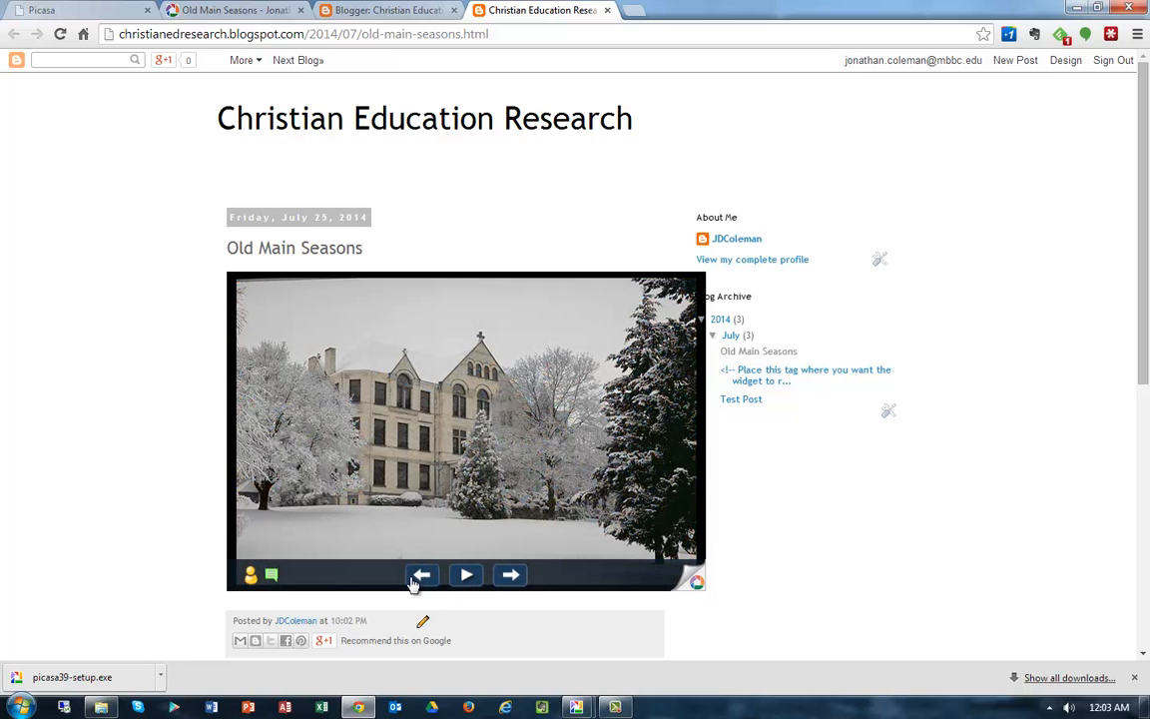
pyautogui.click(413, 585)
pyautogui.click(414, 584)
pyautogui.click(418, 585)
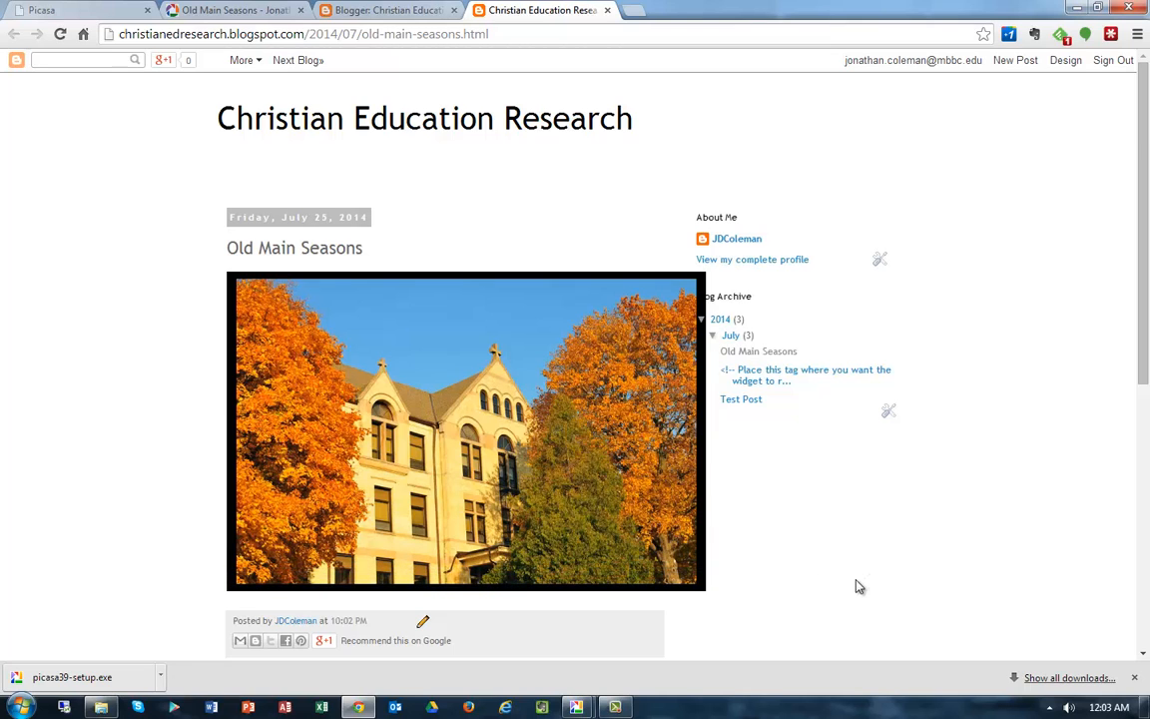
pyautogui.scroll(-3, 856, 586)
pyautogui.scroll(3, 857, 586)
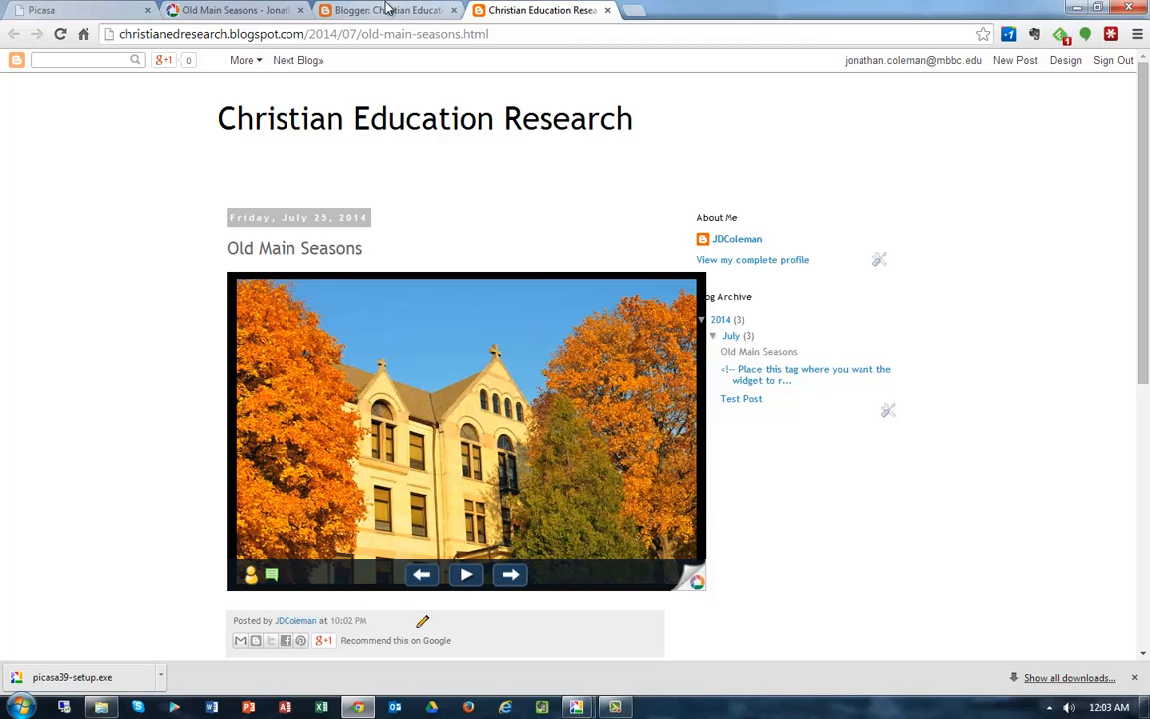
# - Return to the browser tab with the Old Main Seasons web album
pyautogui.click(351, 8)
pyautogui.click(266, 8)
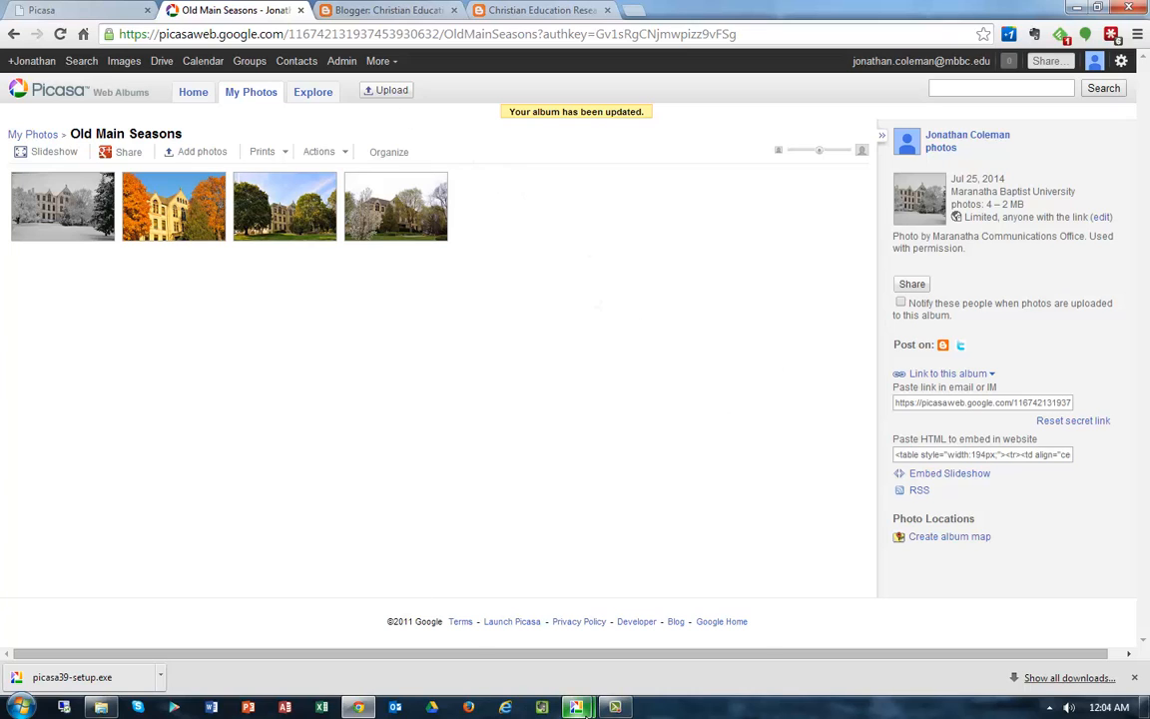
pyautogui.click(615, 707)
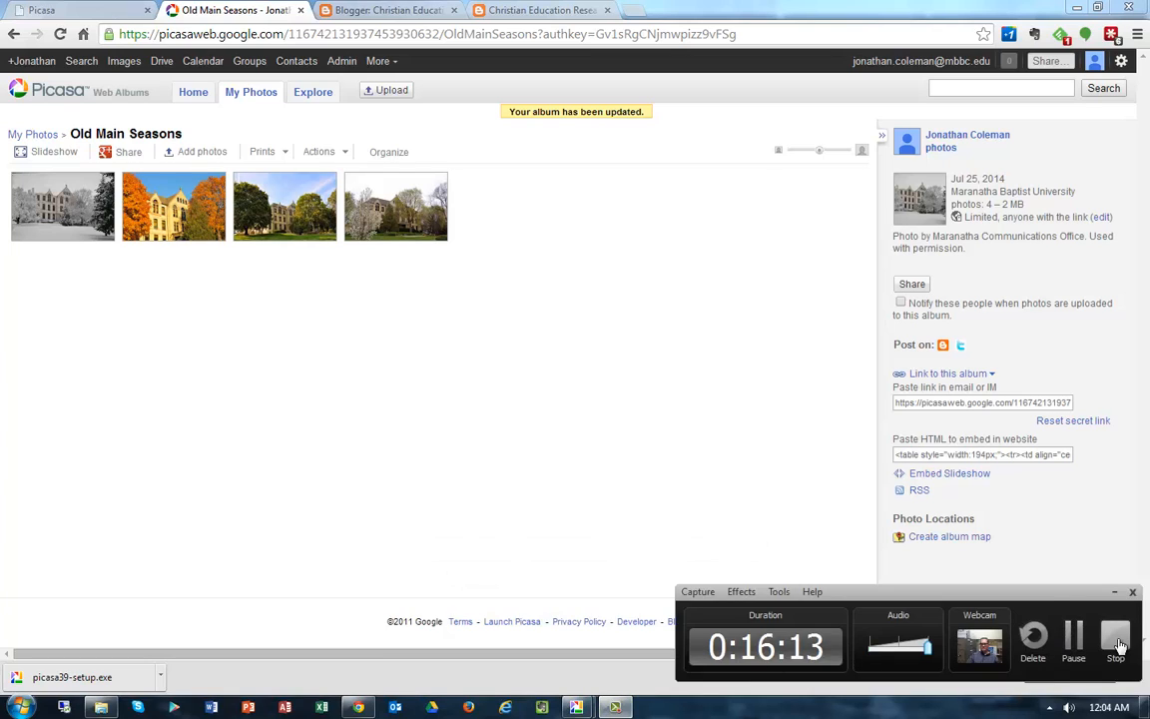